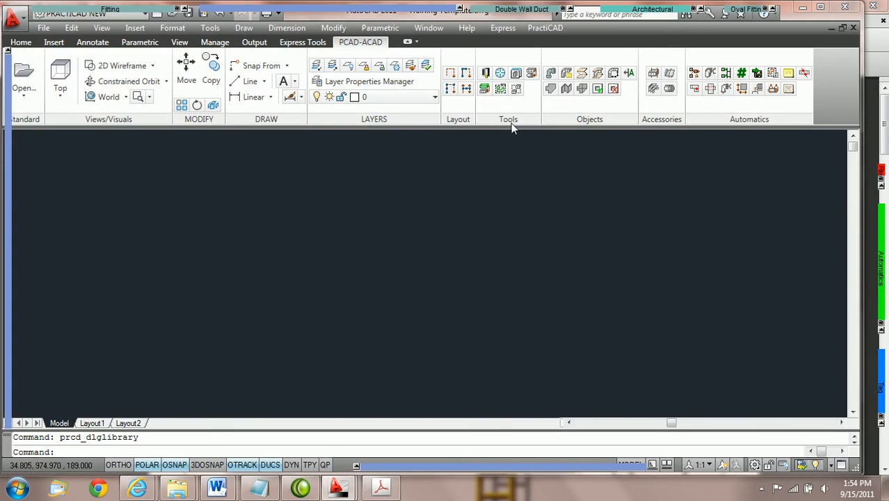
Open the PractiCAD libraries and select Grill Supply Side Oval Neck under the Architecturals Grill category
click(485, 74)
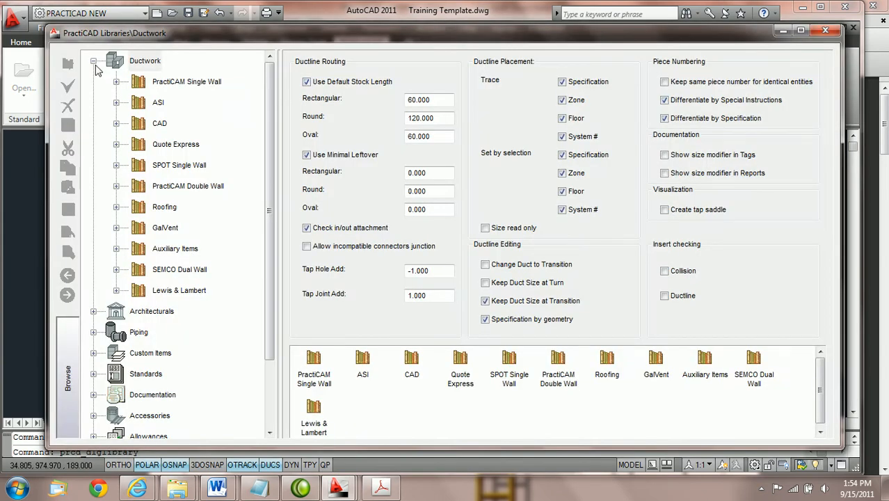
click(93, 62)
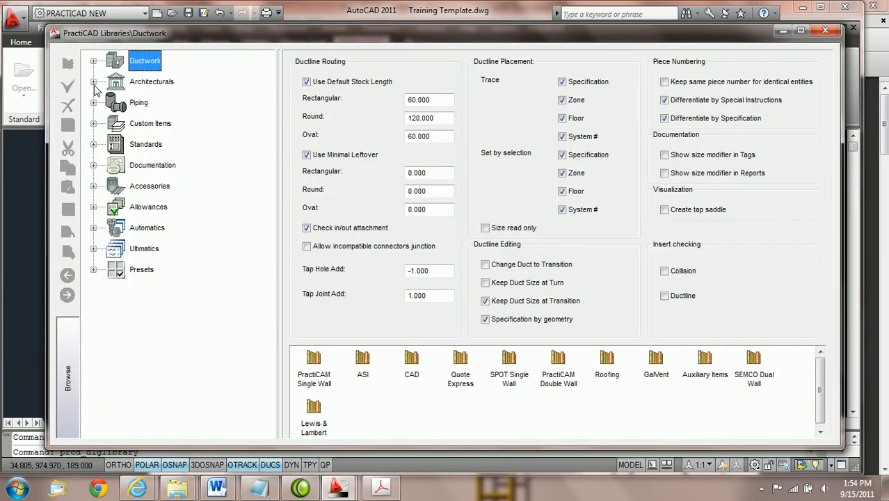
click(94, 82)
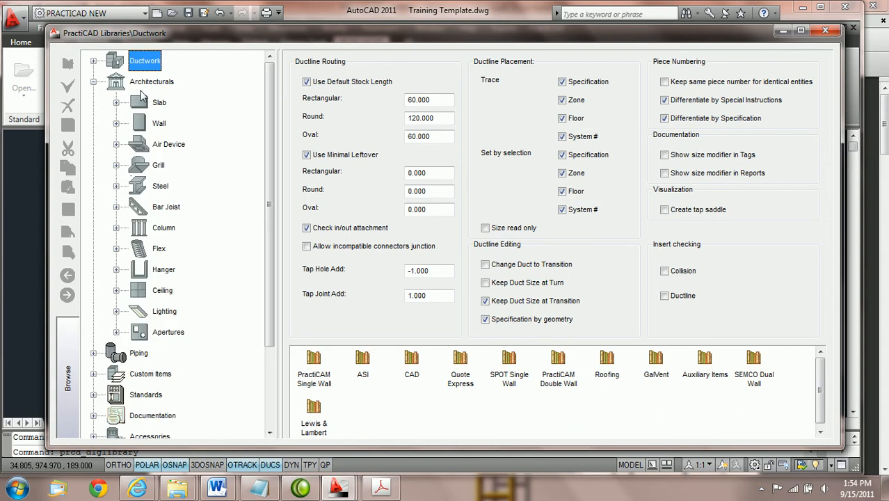
click(116, 165)
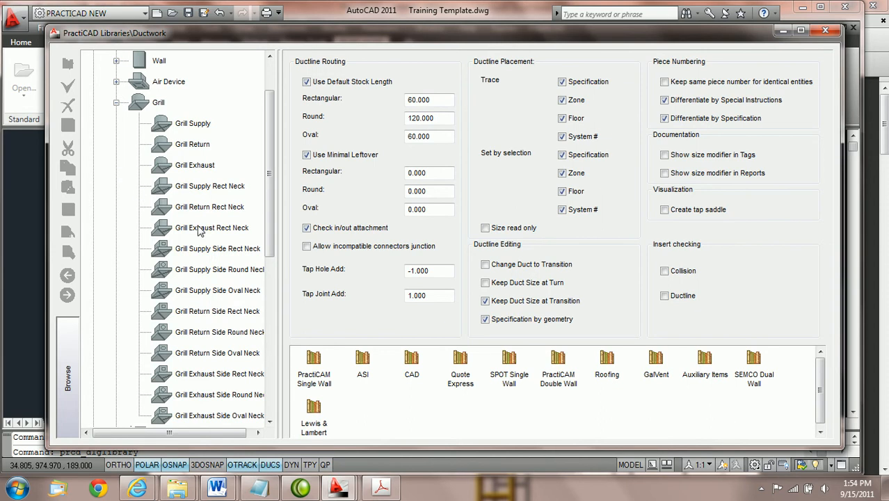
drag(280, 314, 318, 315)
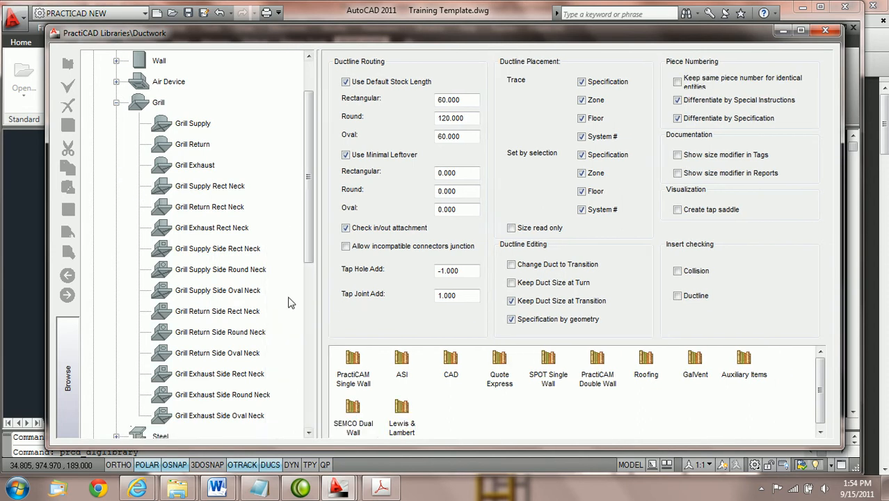
click(235, 291)
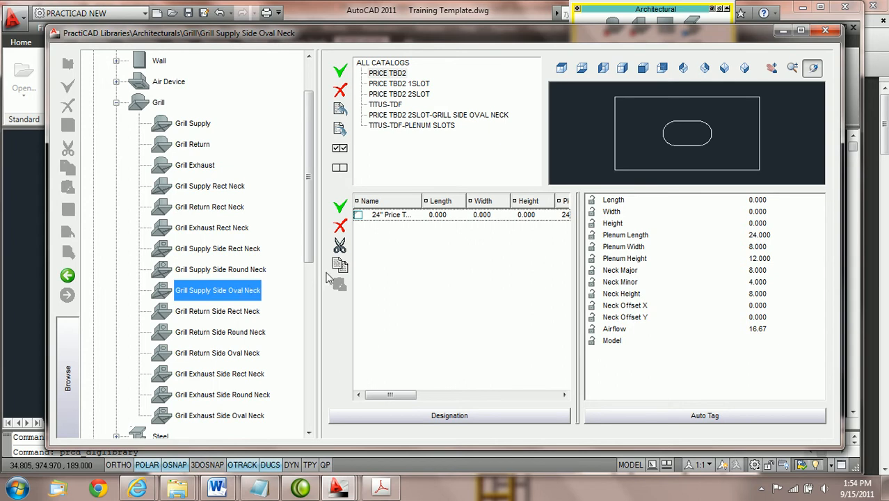
click(427, 168)
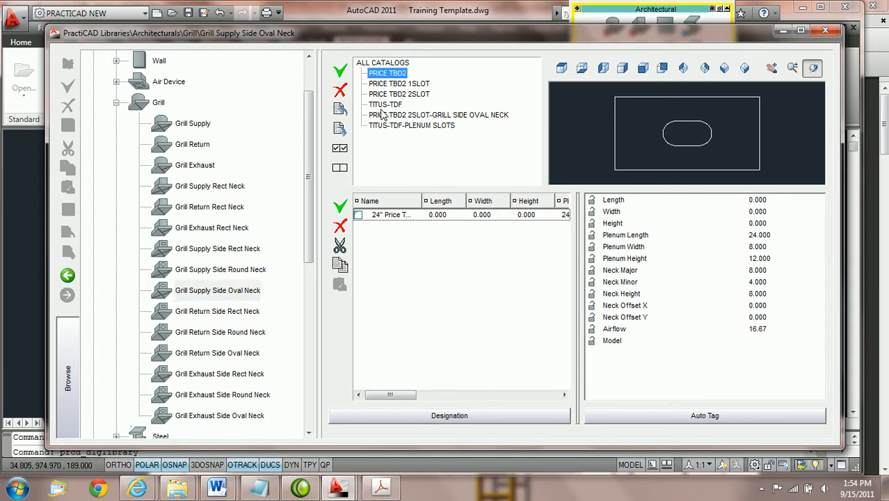
Create a new catalog named TITUS TDF SLOTS under ALL CATALOGS
click(375, 64)
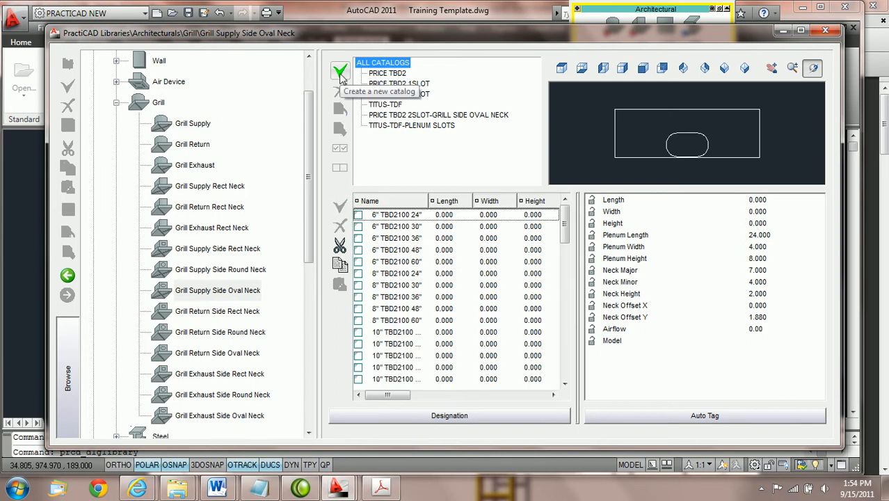
click(340, 73)
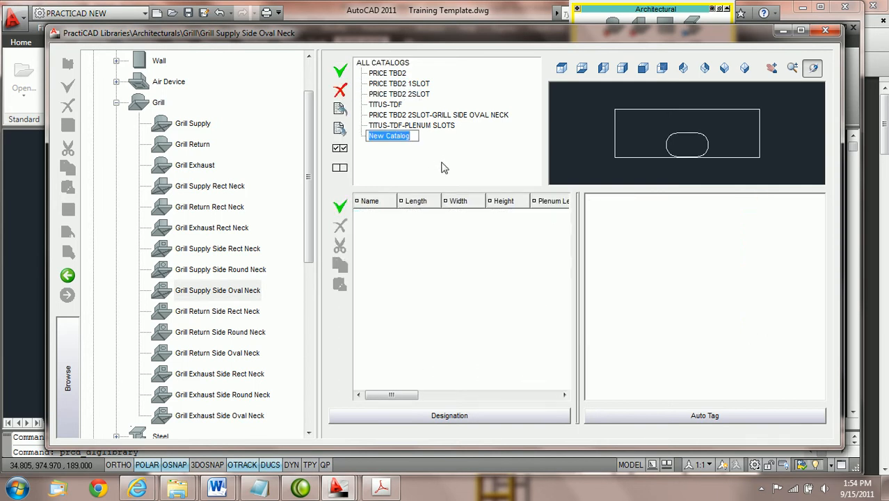
text(TIT)
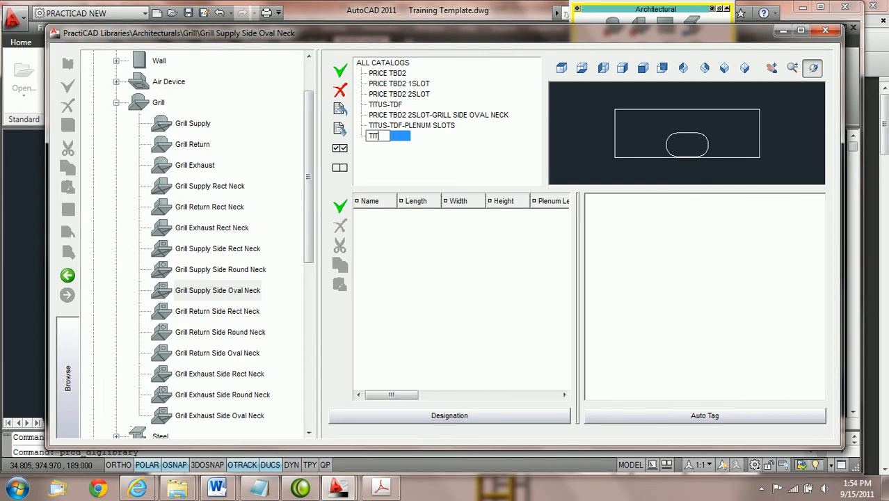
text(US TDF SLOTS)
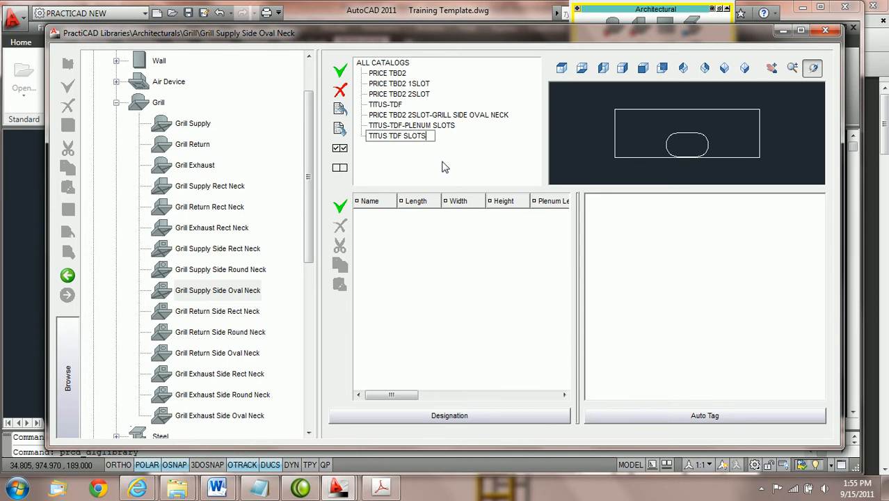
key(Return)
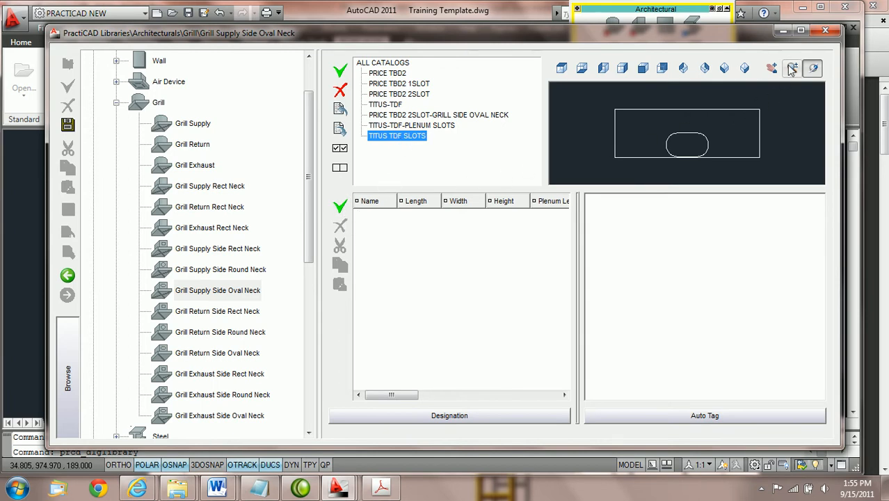
Maximize the library window and add an item named 6" Titus TDF to the TITUS TDF SLOTS catalog
click(801, 31)
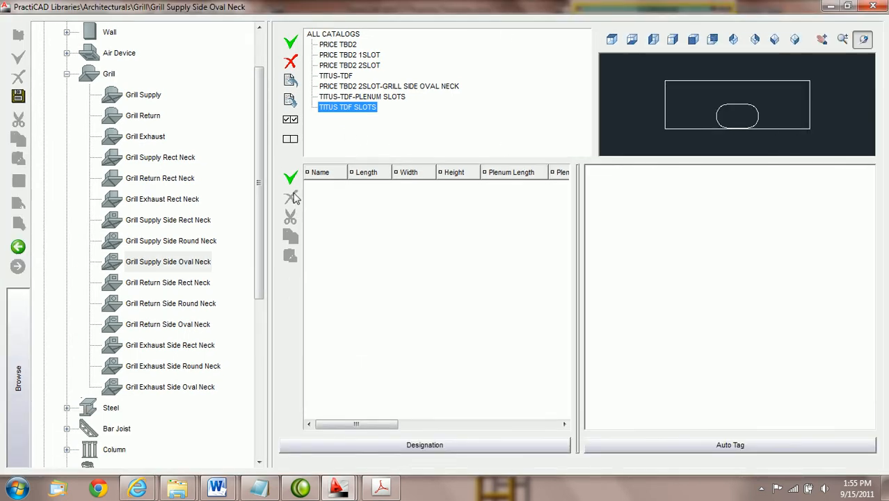
click(291, 179)
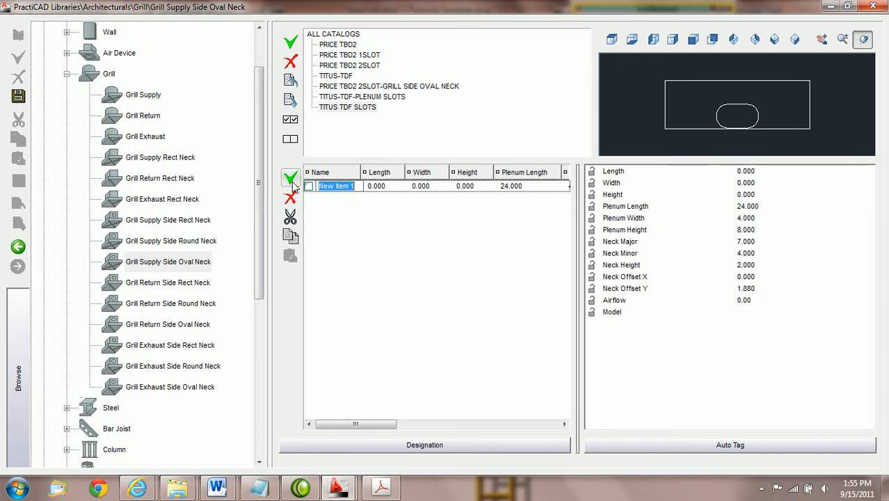
text(6" Titus)
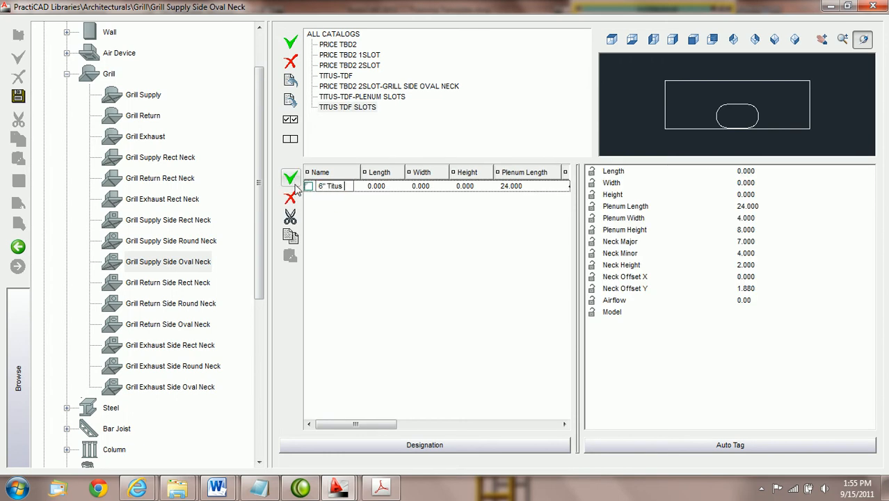
text( TDF)
key(Tab)
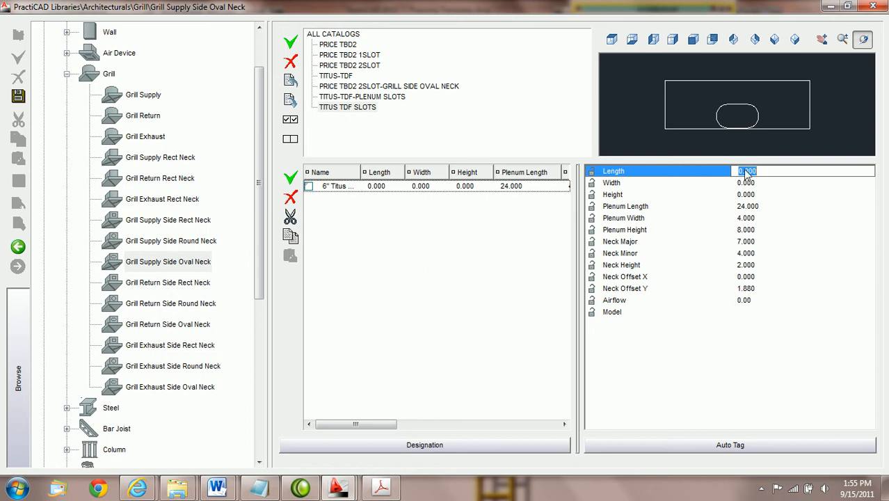
Show the grill preview in isometric view and set its length to 28, width to 12 and height to 10
click(774, 39)
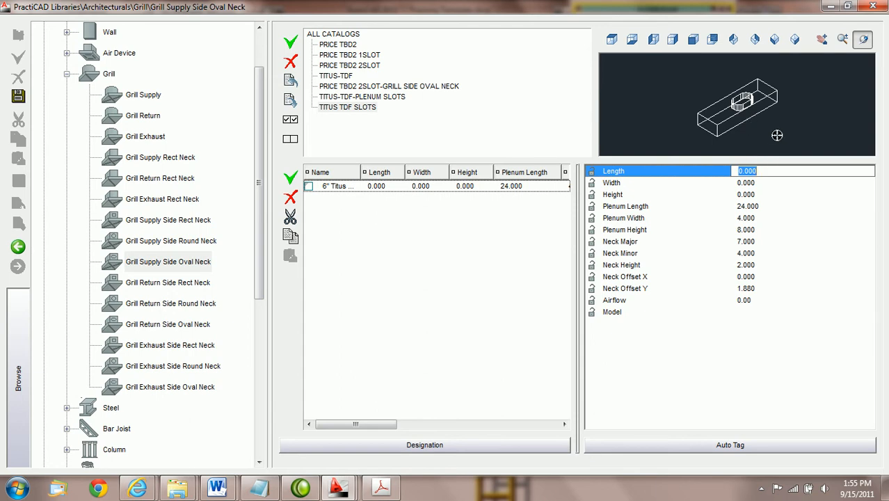
text(28)
key(Return)
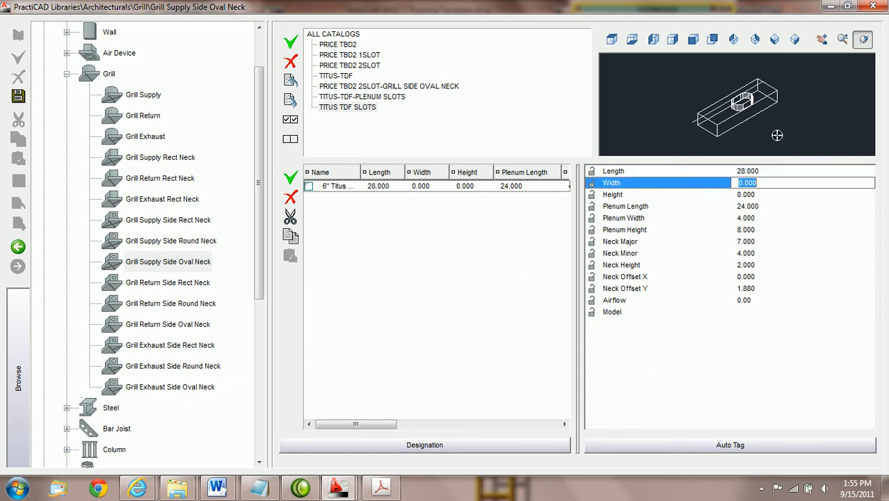
text(12)
key(Return)
text(10)
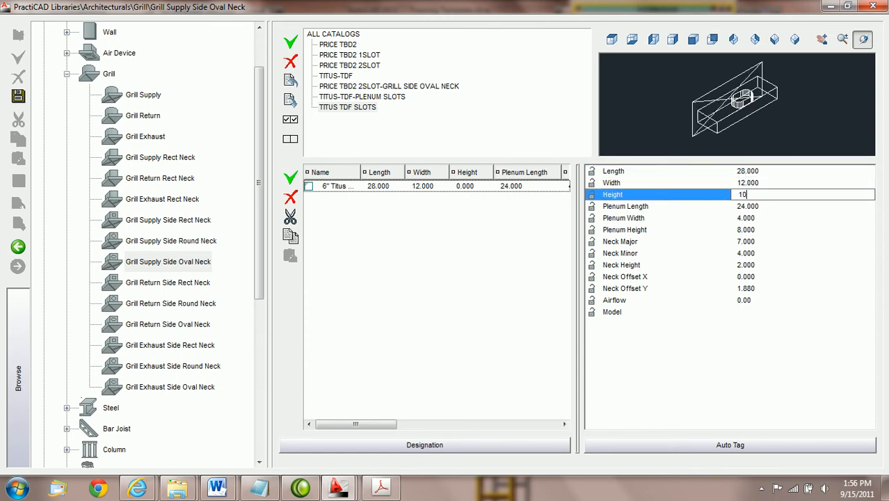
key(Return)
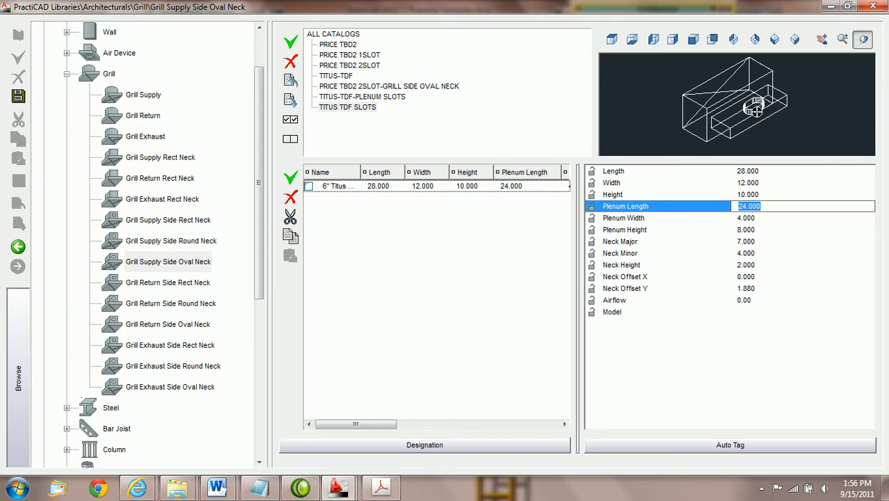
Change the grill's length to 38, width to 18 and height to 8
click(769, 171)
text(38)
key(Return)
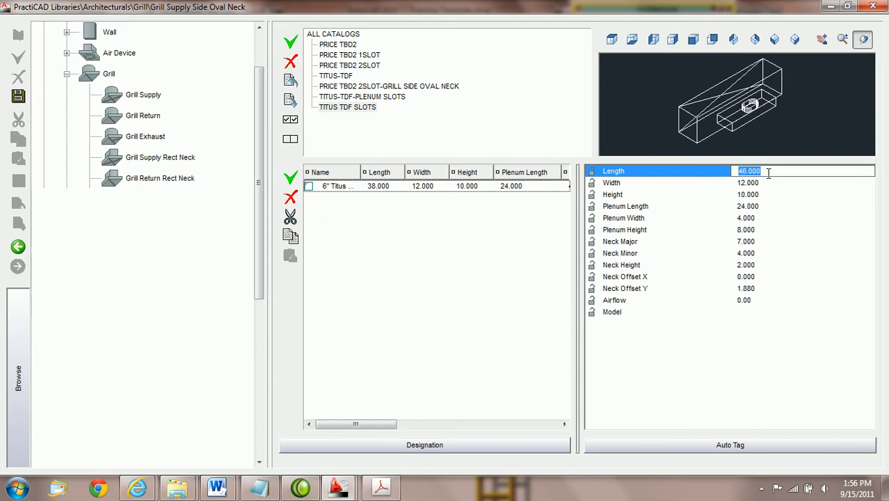
click(774, 182)
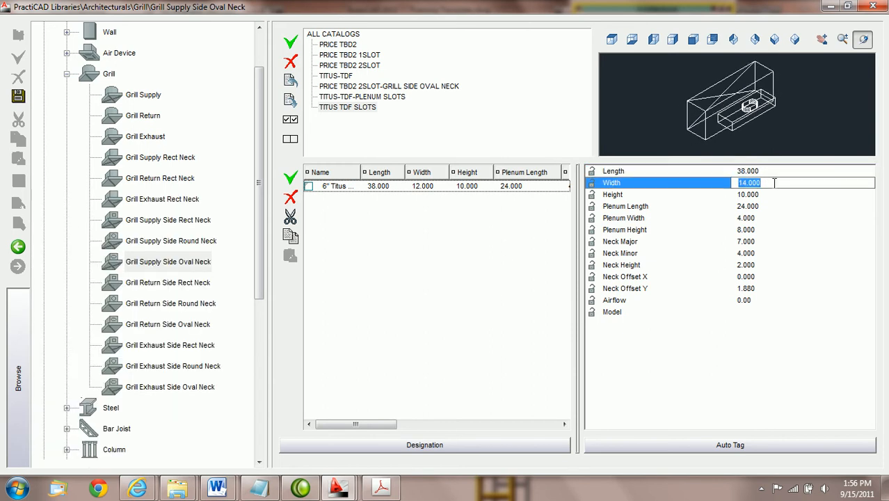
text(18)
key(Return)
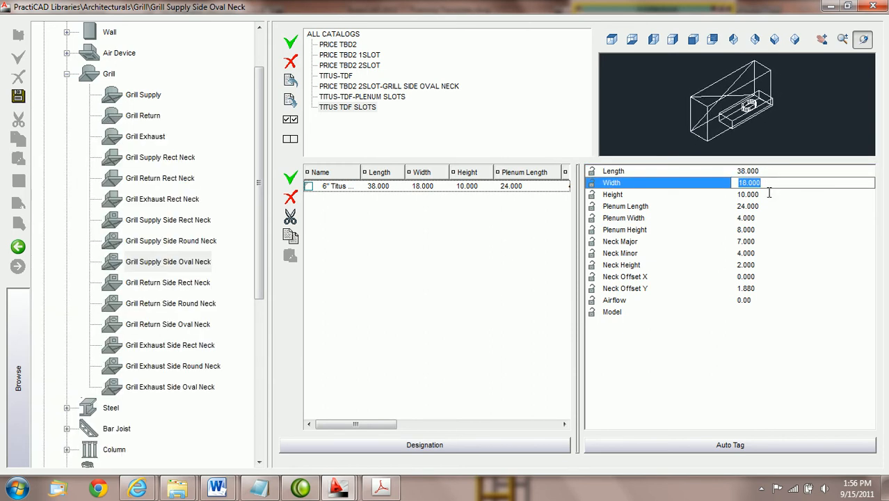
click(771, 194)
text(8)
key(Return)
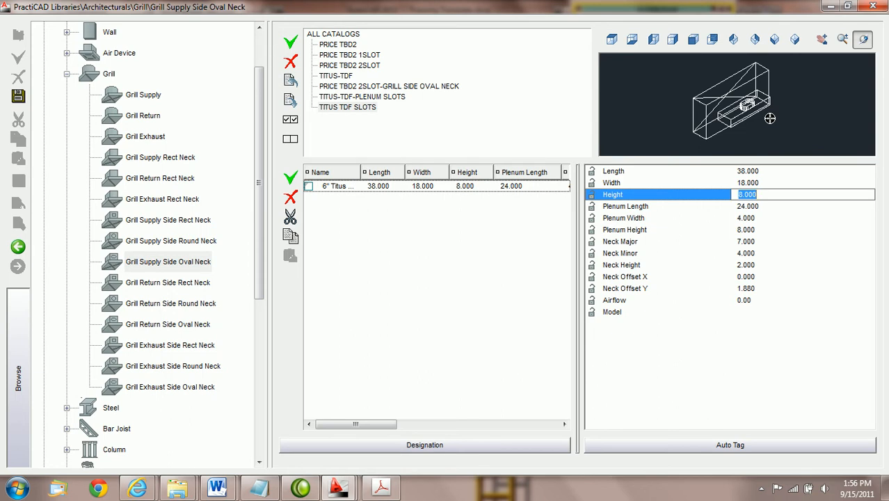
Reset the grill's length, width and height to 0
click(767, 170)
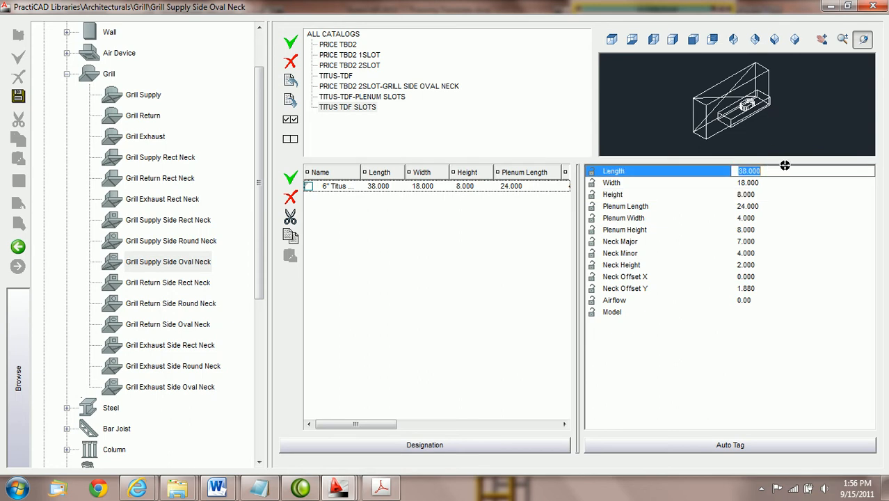
text(0)
key(Tab)
text(0)
key(Tab)
text(0)
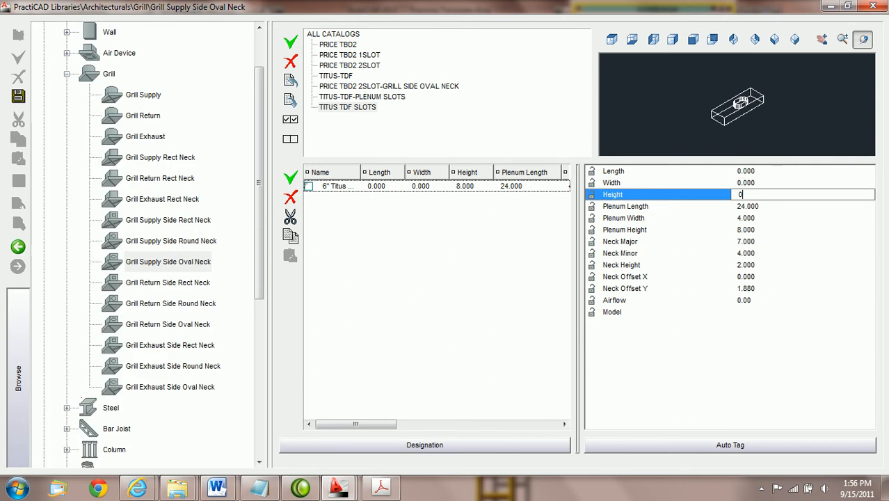
key(Tab)
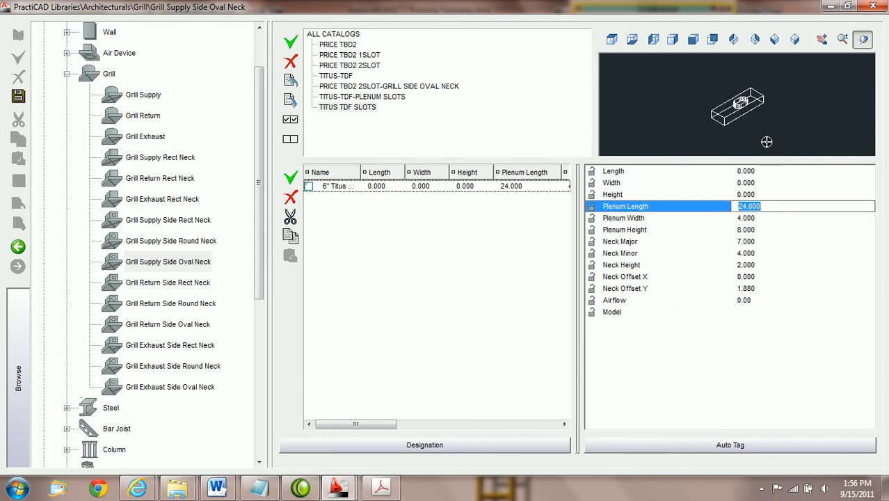
Inspect the plenum preview, then switch to titus tdf plenums.pdf in Adobe Acrobat and examine its inlet size and nominal length tables
click(797, 97)
scroll(792, 98, up, 3)
scroll(790, 98, down, 2)
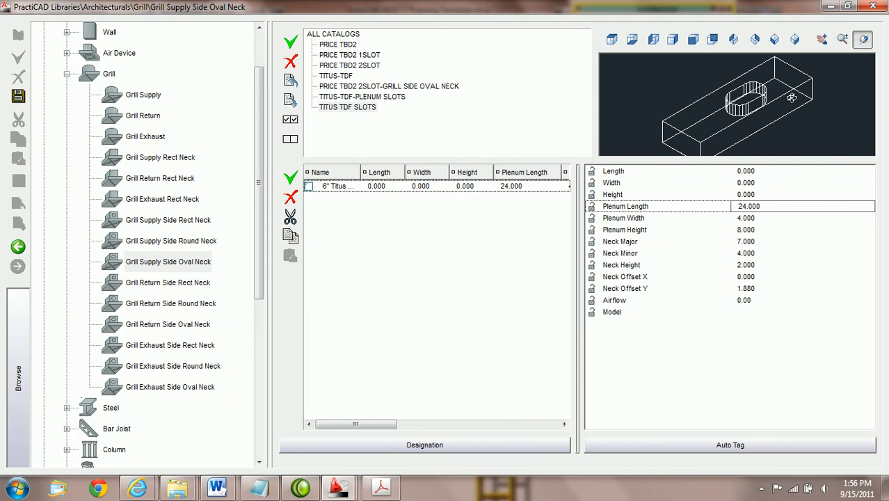
click(655, 208)
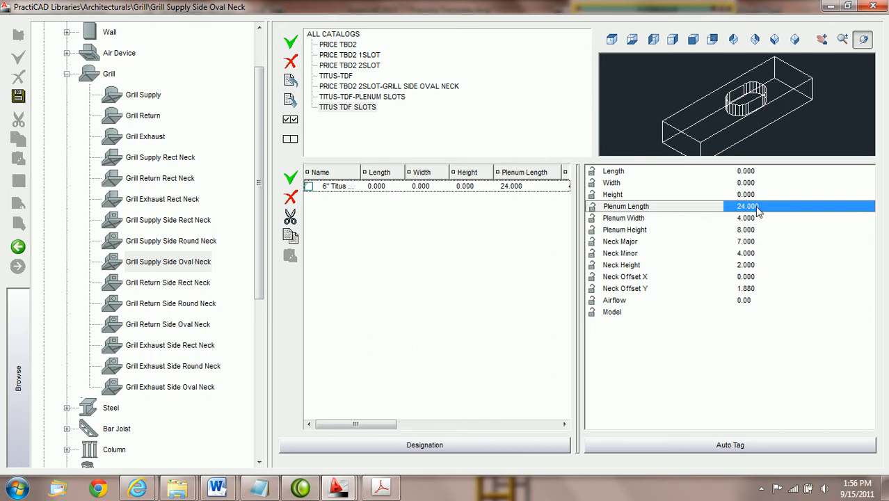
click(386, 491)
scroll(521, 266, down, 5)
scroll(521, 266, down, 8)
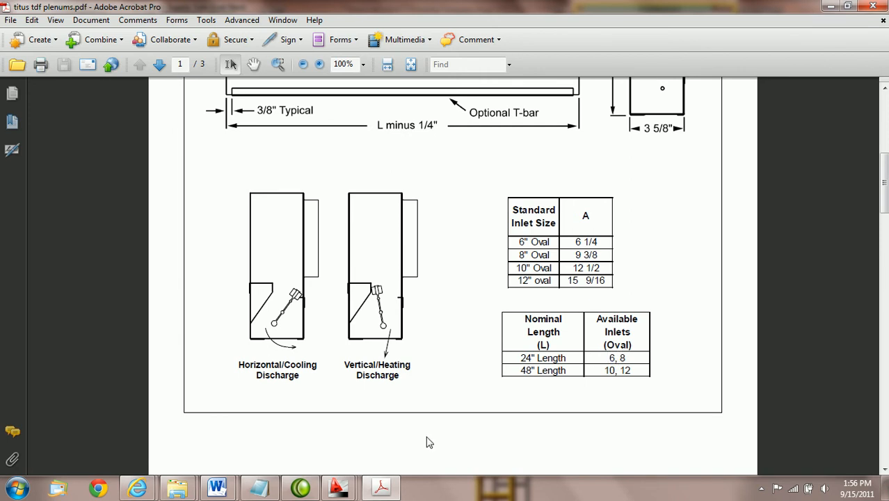
Switch back to the PractiCAD library and set the item's plenum width to 8
click(338, 487)
click(443, 457)
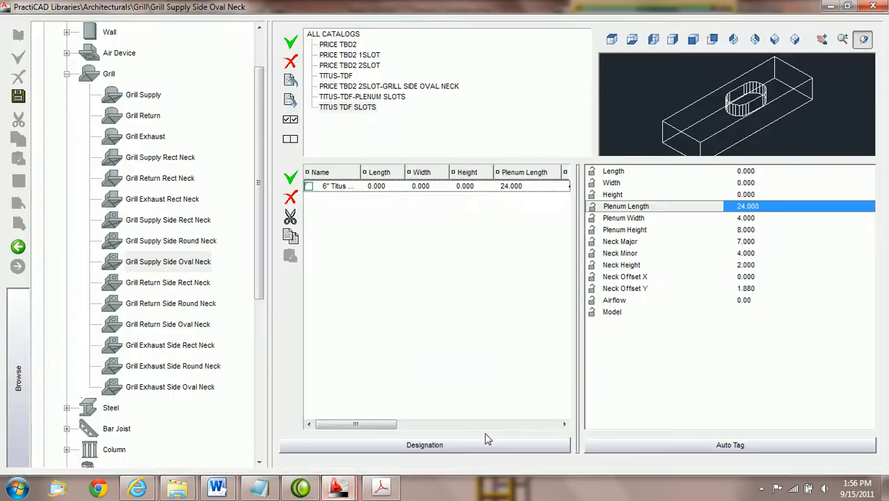
click(635, 221)
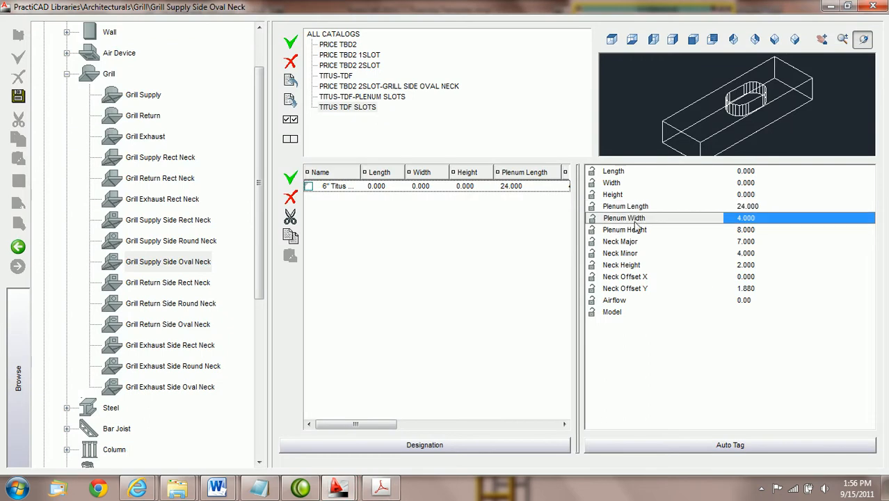
click(762, 219)
scroll(762, 218, up, 6)
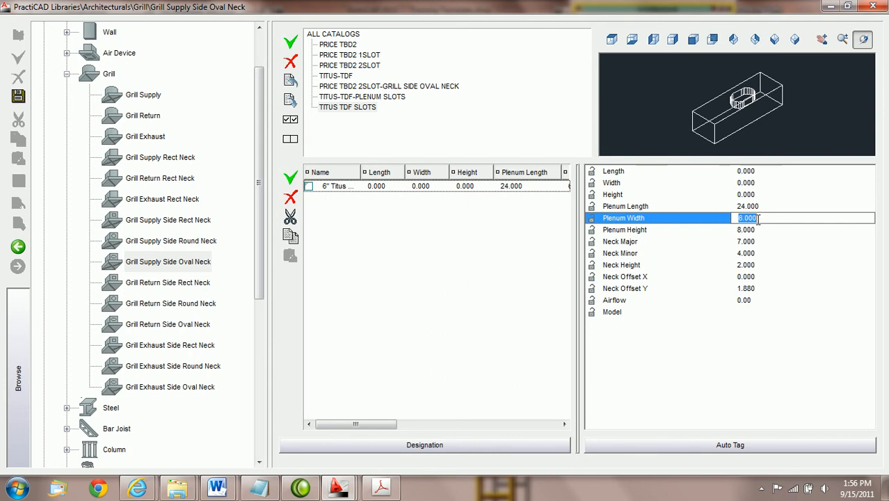
scroll(756, 223, down, 2)
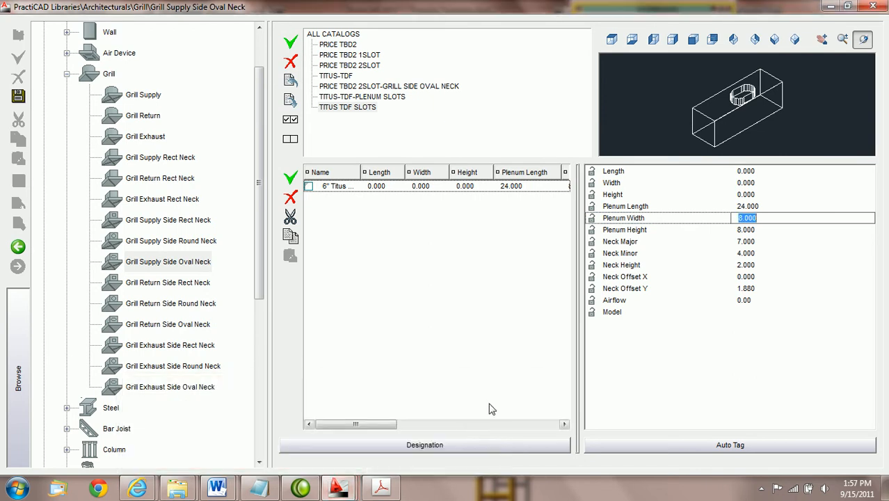
Look up the plenum width in titus tdf plenums.pdf in Adobe Acrobat, and set the item's plenum width to 3.625 in the PractiCAD library
click(381, 486)
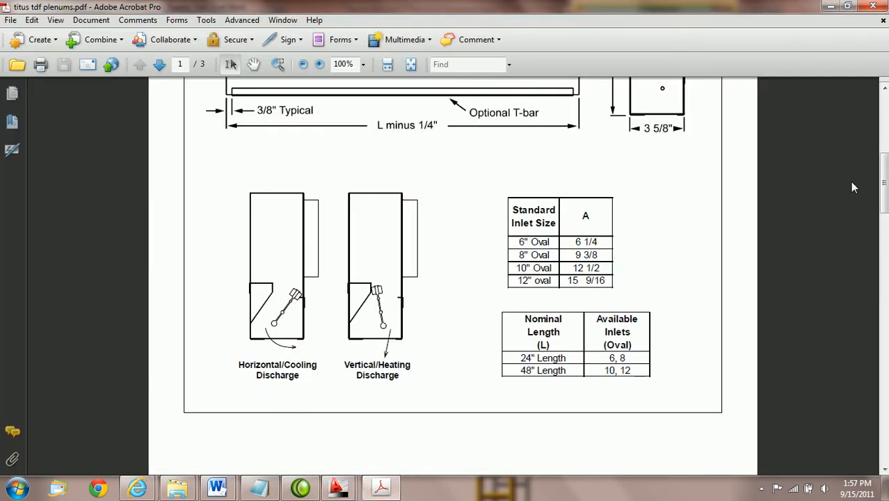
drag(884, 190, 883, 166)
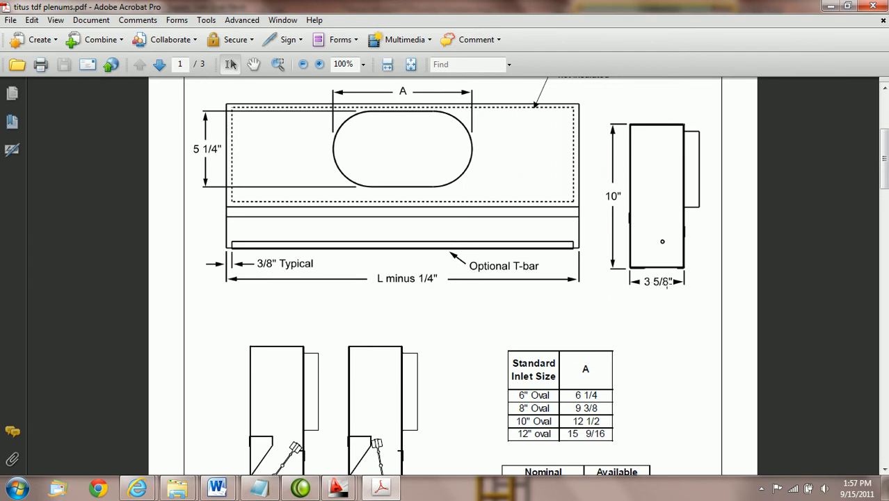
click(338, 486)
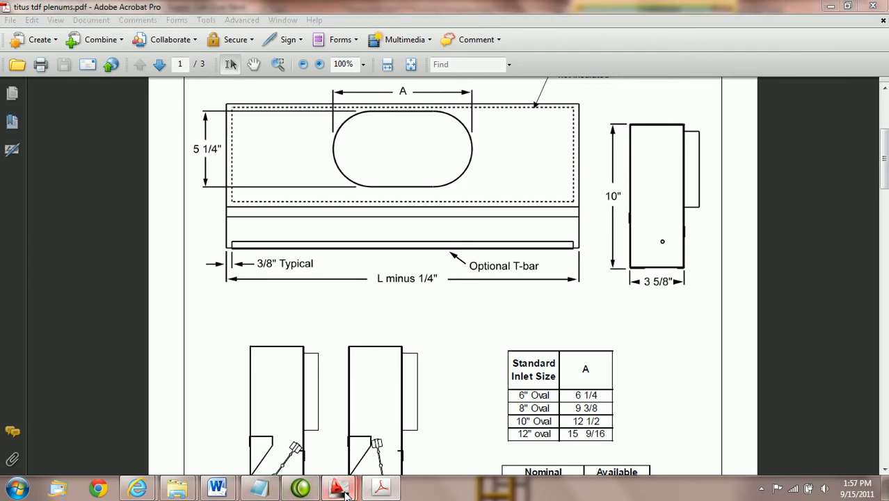
click(486, 431)
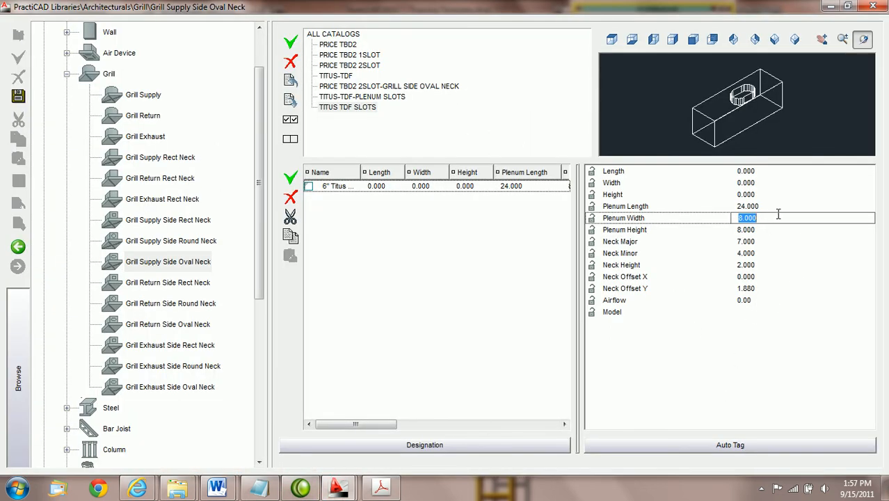
text(3.625)
key(Tab)
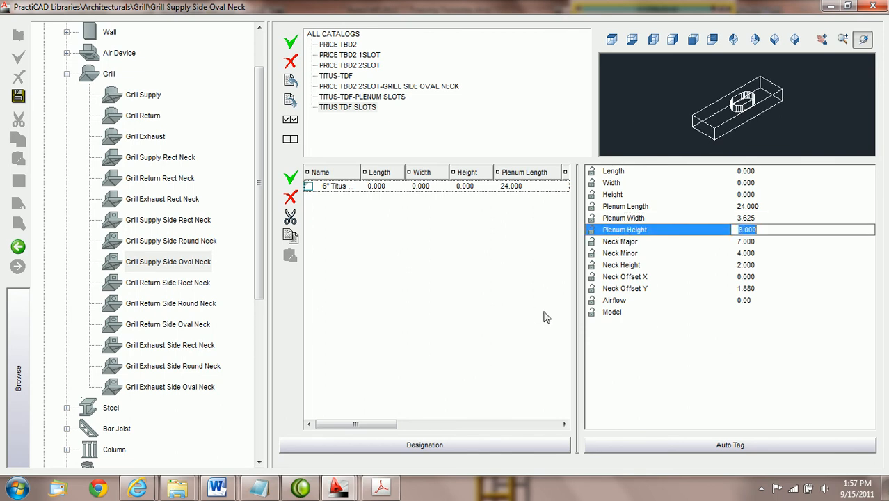
Check the plenum height in the Acrobat PDF, and set the item's plenum height to 10 in the PractiCAD library
click(380, 486)
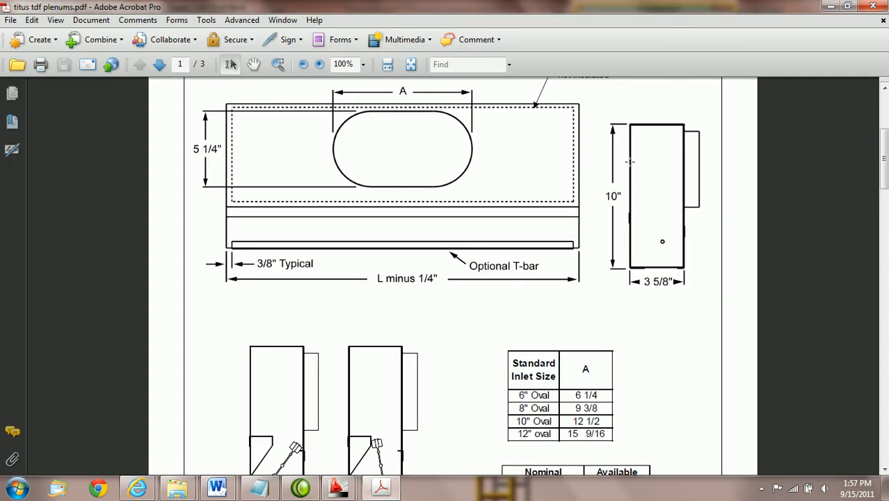
mouse_move(338, 487)
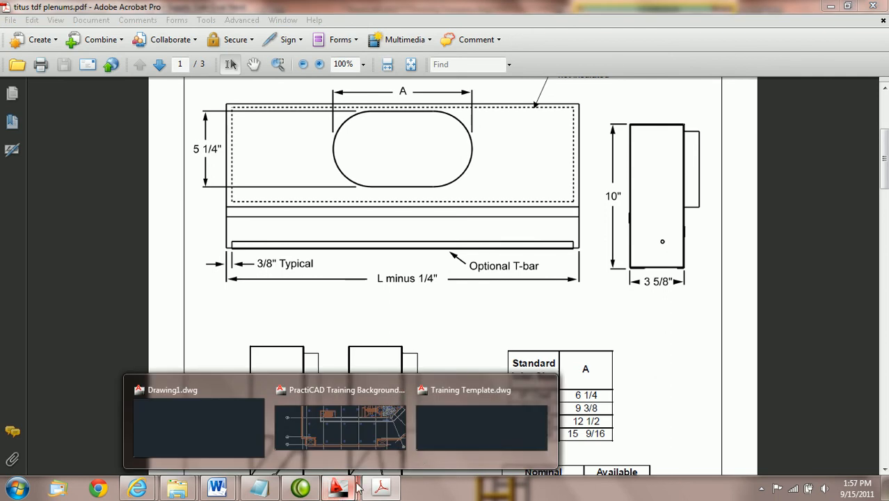
click(463, 435)
text(10)
key(Tab)
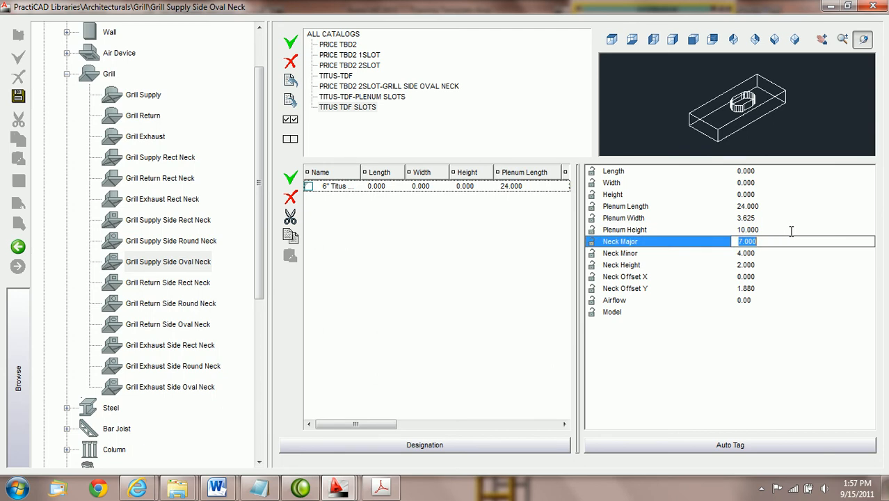
Check the 6" oval inlet dimensions in the Acrobat PDF, and set the item's neck major to 6.25 and neck minor to 5.25 in PractiCAD
click(383, 488)
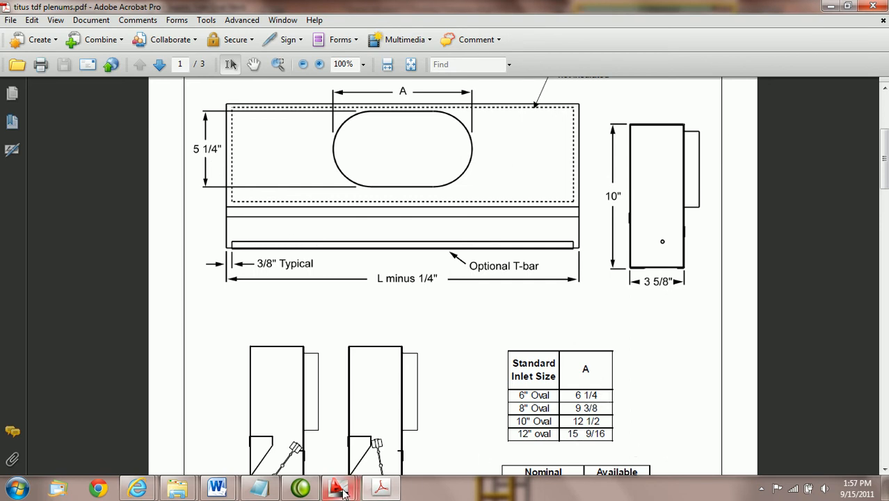
mouse_move(338, 486)
click(523, 419)
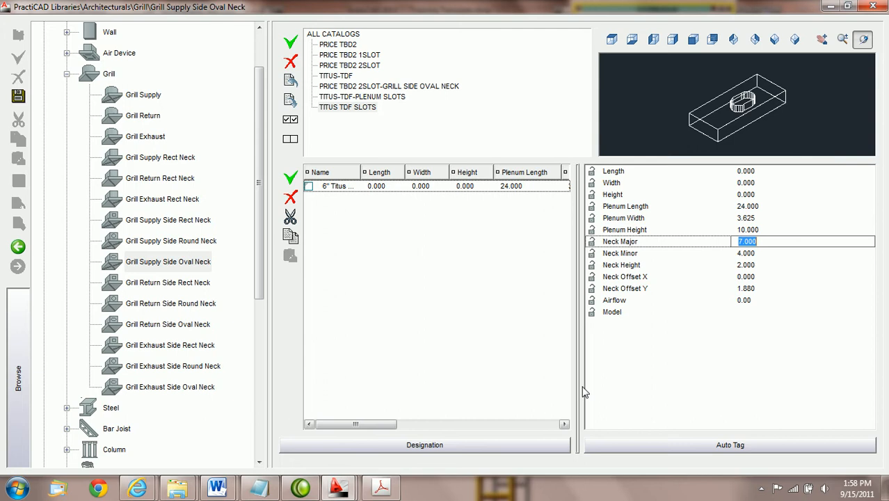
text(6.25)
click(792, 253)
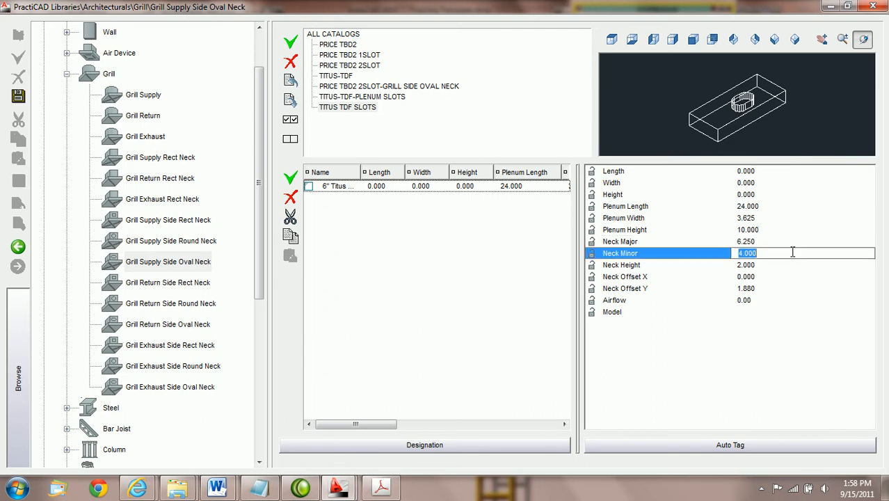
text(5.25)
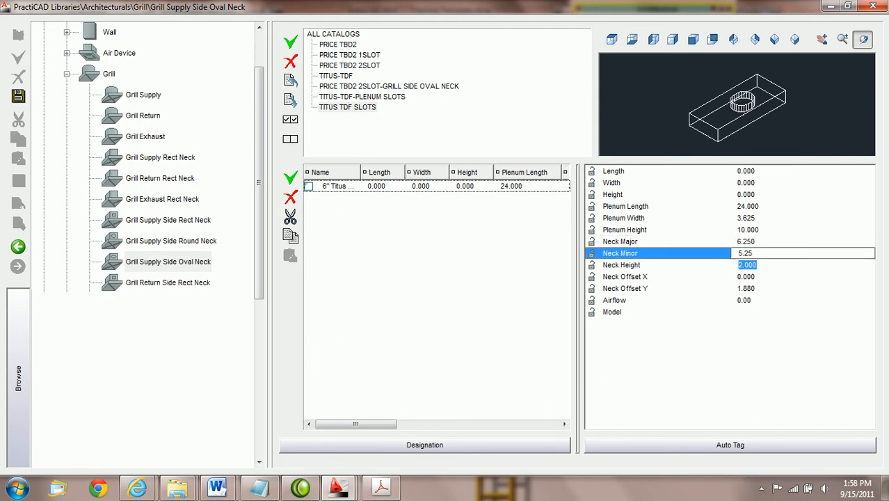
key(Tab)
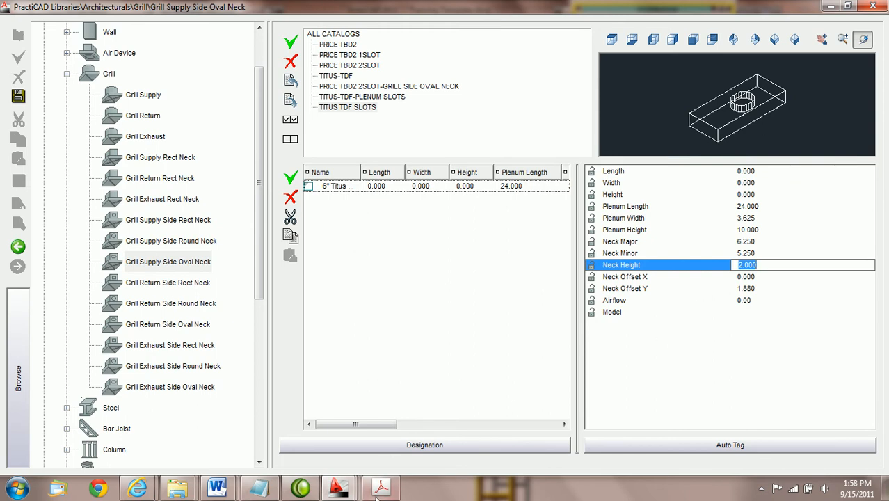
Examine the neck in the side view and the inlet size table of the Acrobat PDF, and return to the PractiCAD library
mouse_move(380, 491)
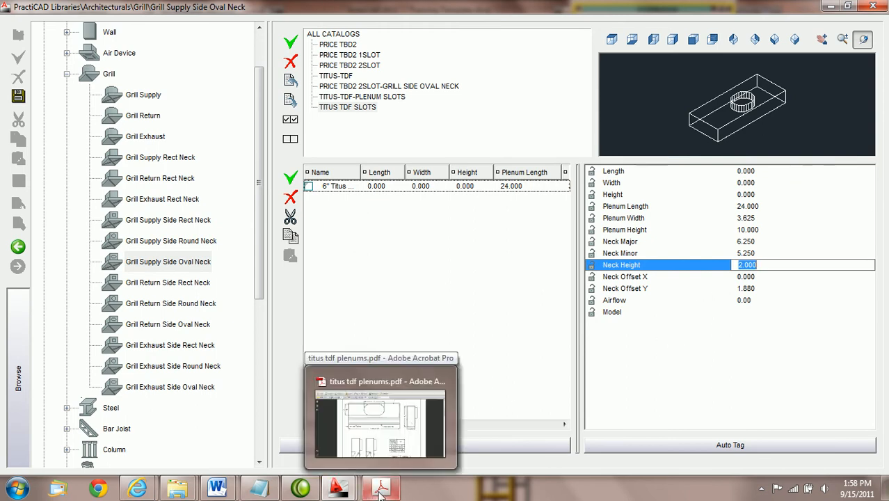
click(416, 402)
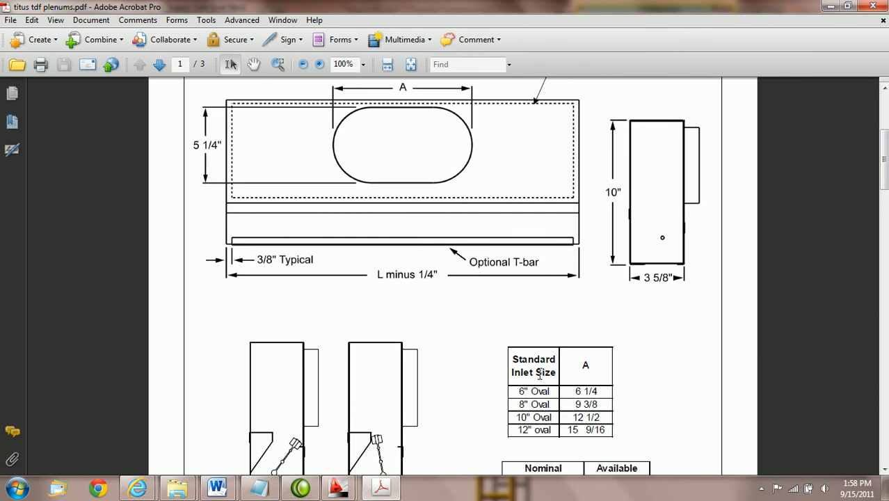
click(340, 486)
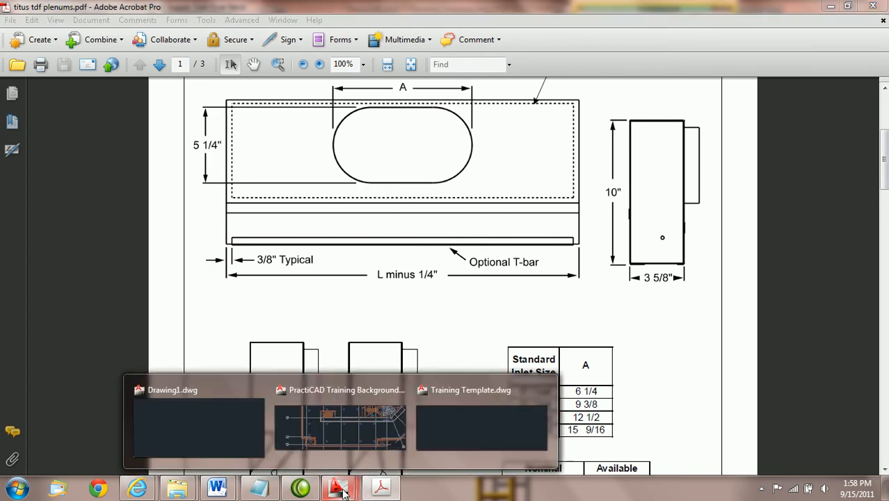
click(498, 419)
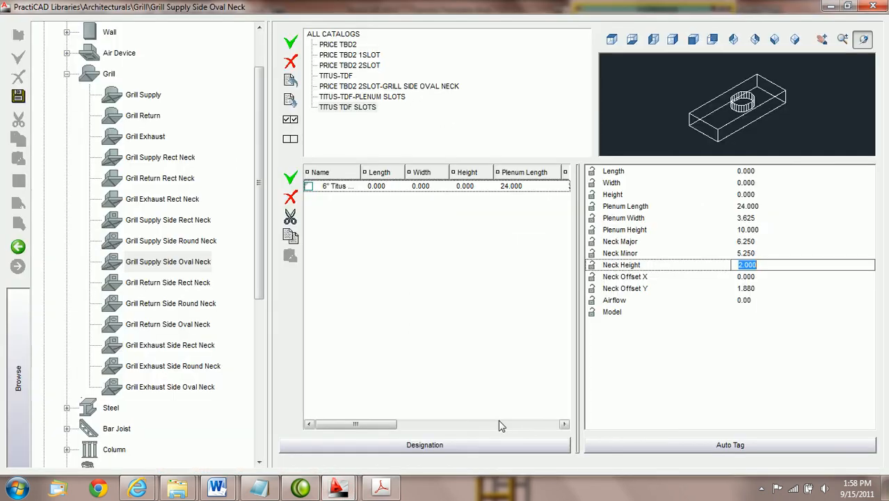
Try neck offset X values of 2, 8 and 4 against the plenum preview, and reset the offset to 0
click(771, 277)
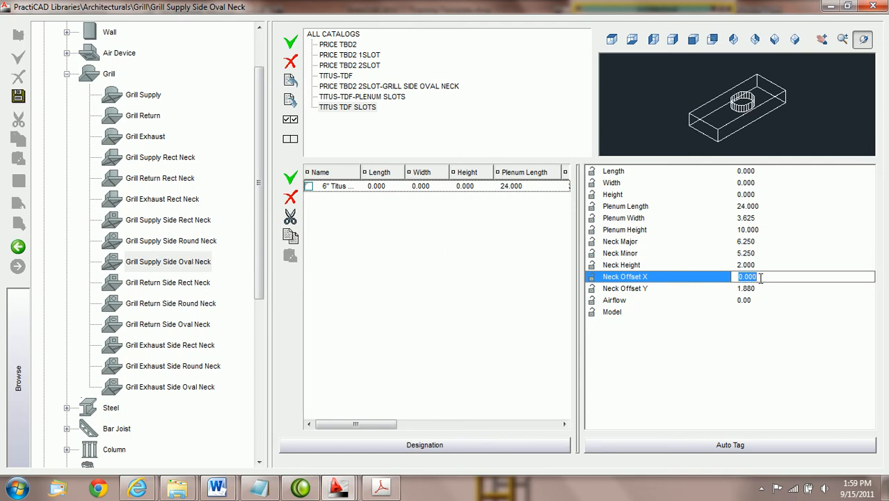
click(801, 132)
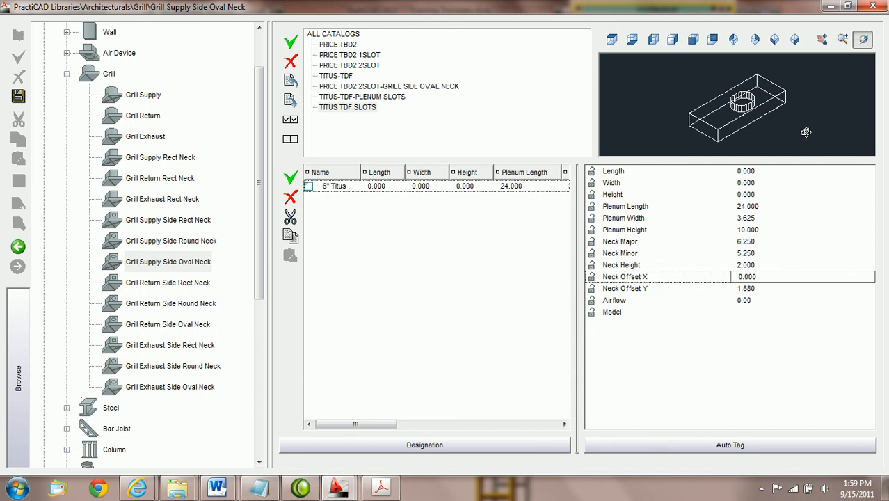
scroll(788, 122, up, 2)
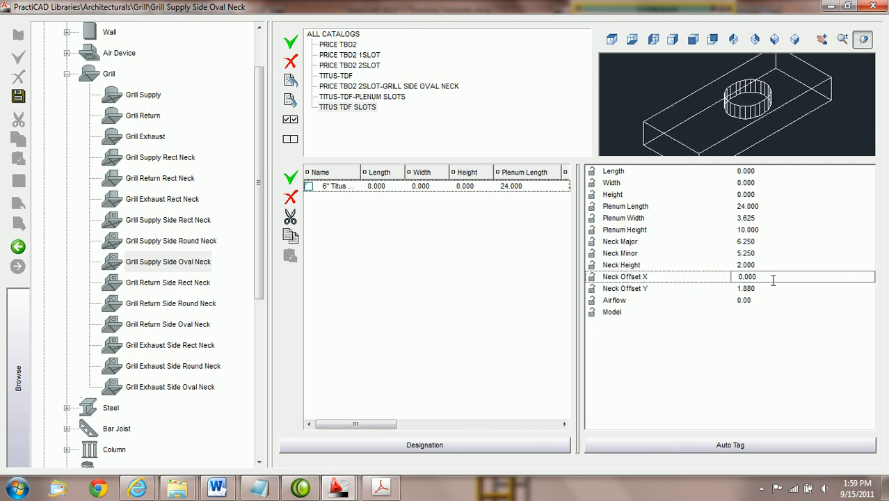
drag(776, 276, 740, 280)
text(2)
key(Return)
text(8)
key(Return)
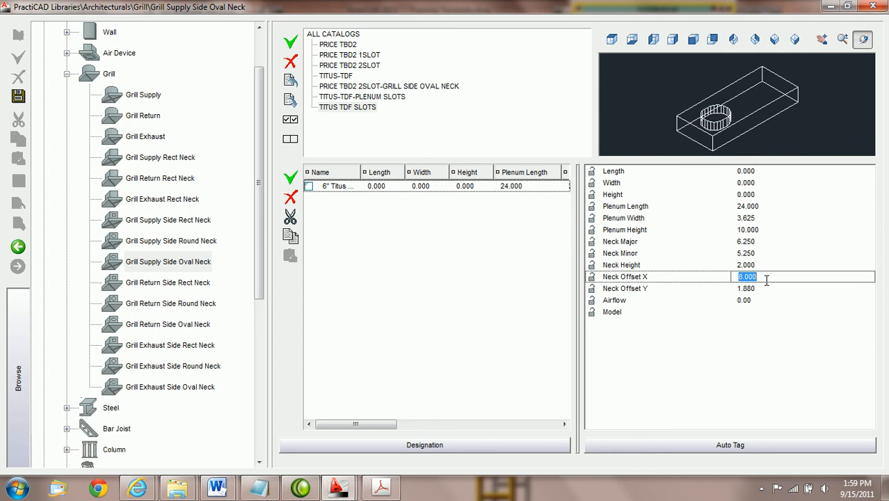
text(4)
key(Return)
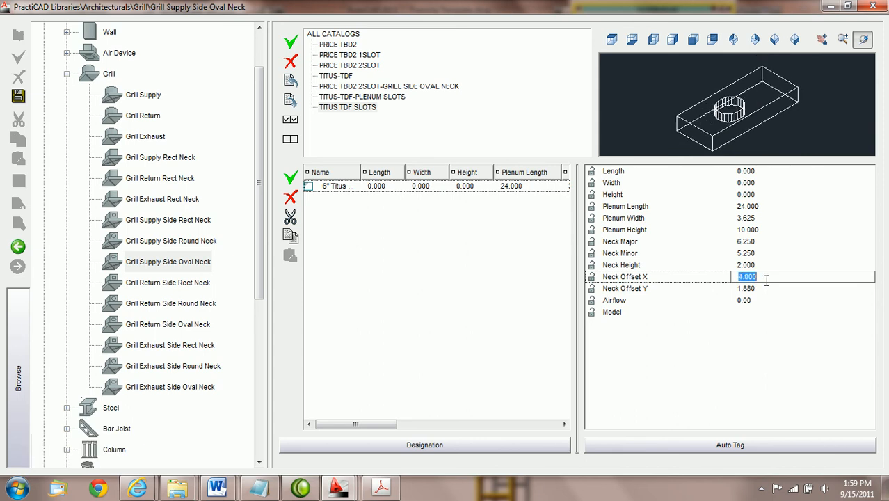
text(0)
key(Tab)
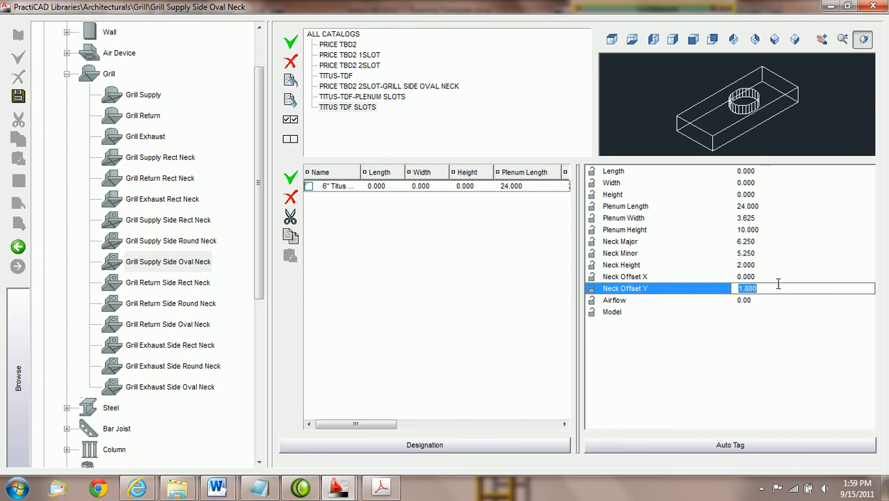
Set the item's neck offset Y to 1.875 and check the neck position in the preview
click(758, 276)
click(767, 286)
text(1.875)
key(Return)
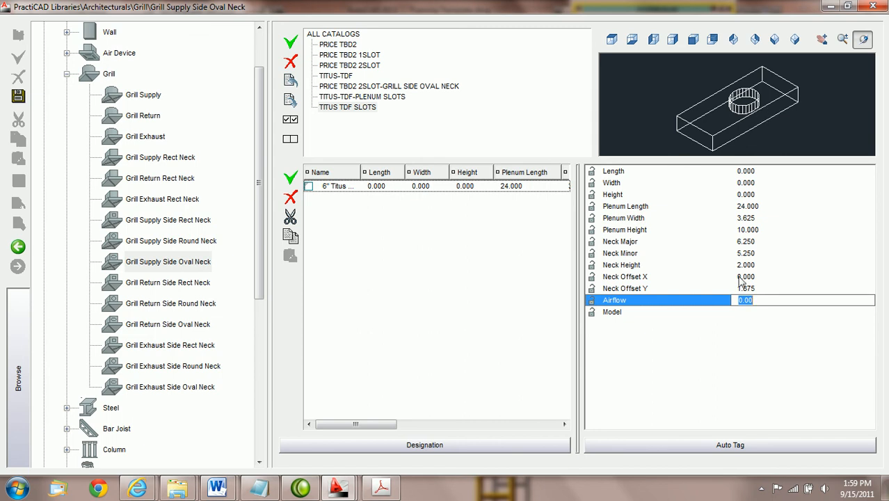
click(647, 289)
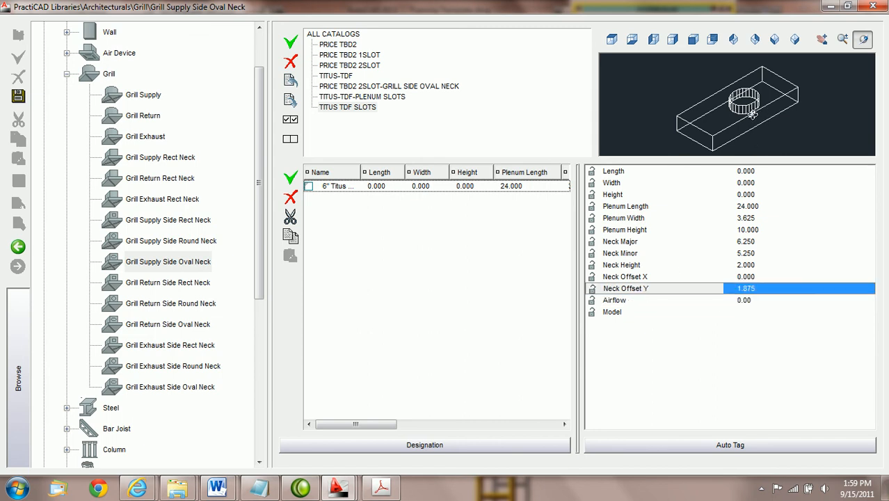
click(749, 289)
click(755, 299)
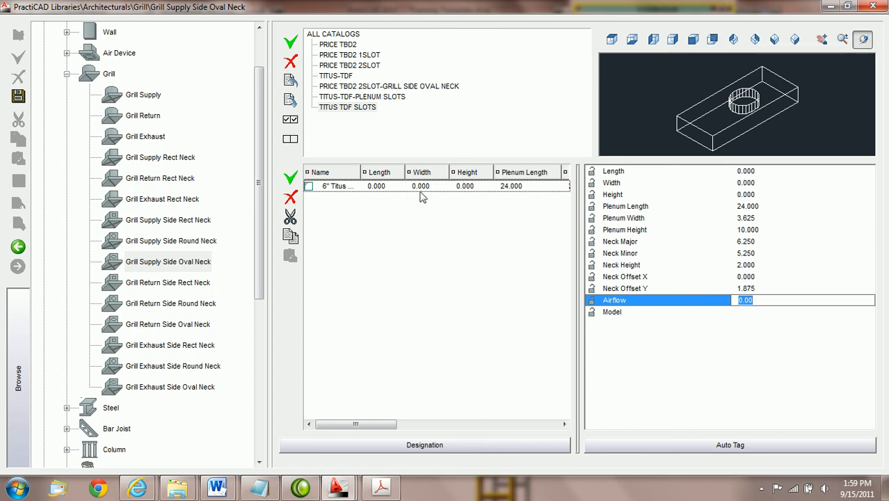
Add a new catalog item named 8" Titus based on the 6" Titus TDF item
drag(361, 172, 373, 172)
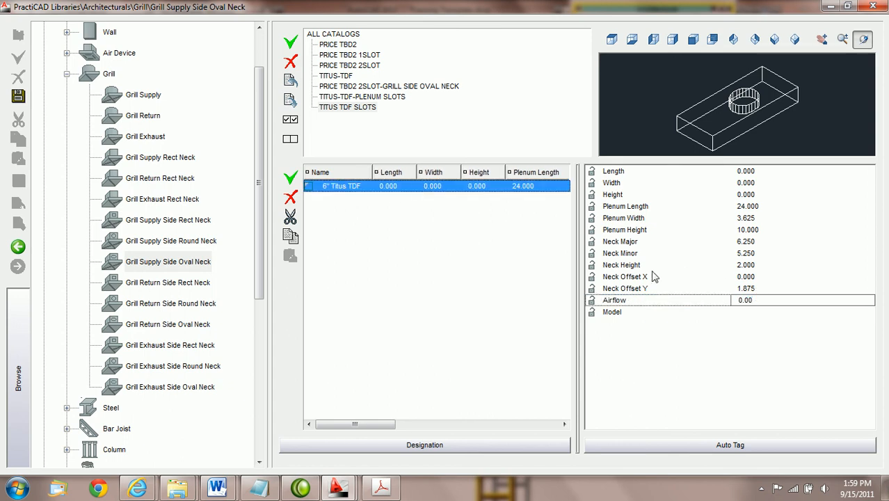
click(762, 313)
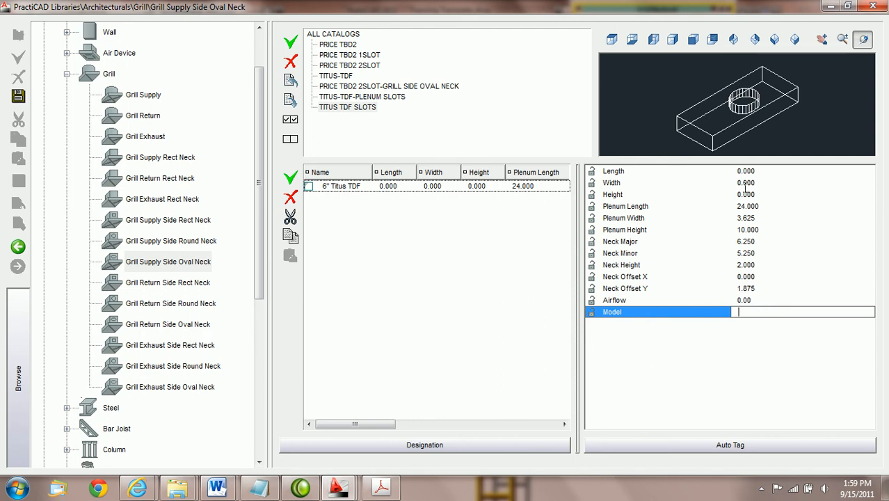
click(331, 187)
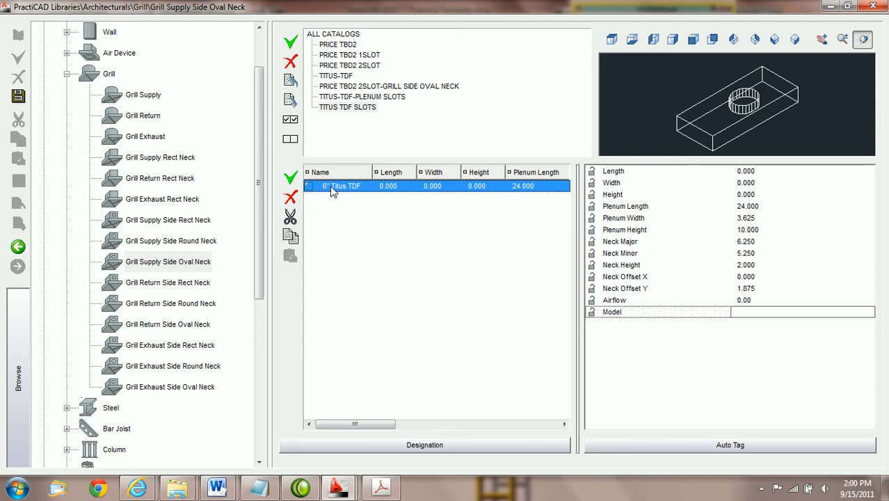
click(291, 178)
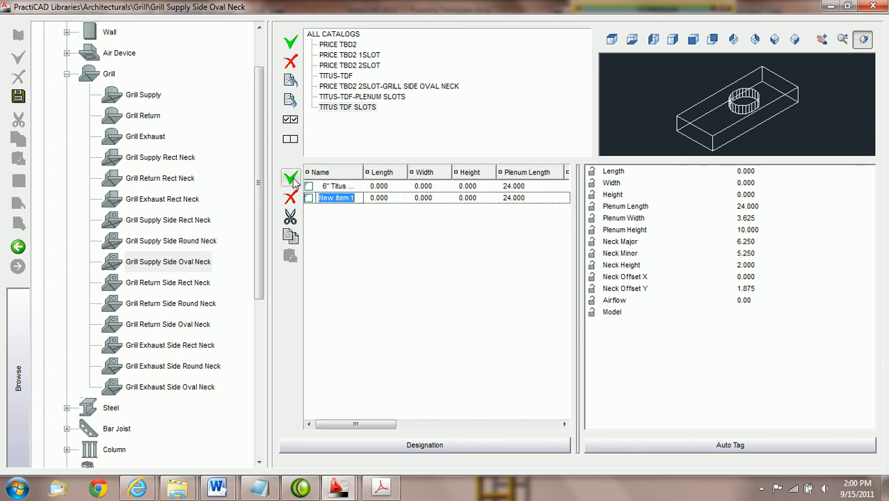
key(Home)
text(8" Titus)
key(Return)
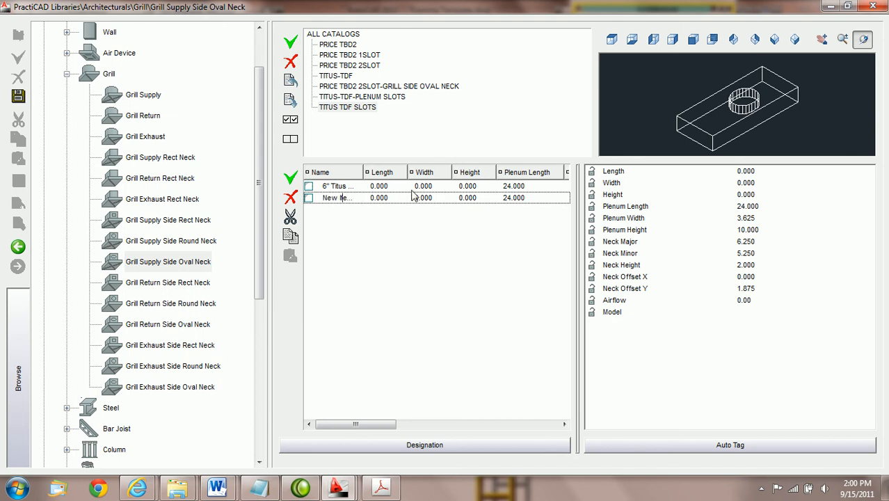
Set the neck major of the 8" Titus item to 9.375, then save and close the library
click(393, 197)
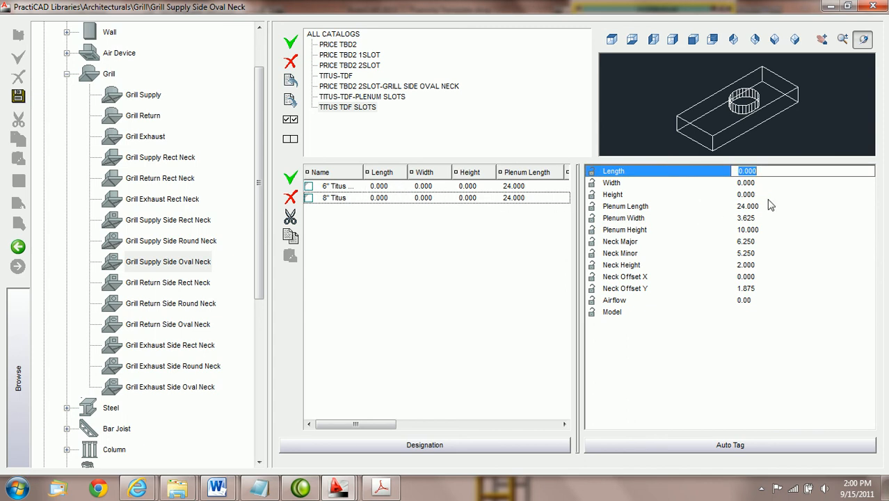
key(Tab)
key(Tab)
key(Tab)
key(Tab)
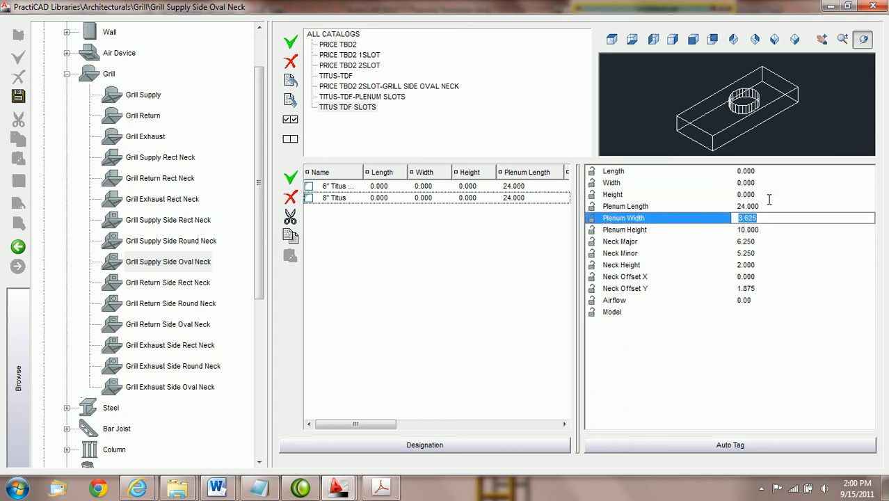
key(Tab)
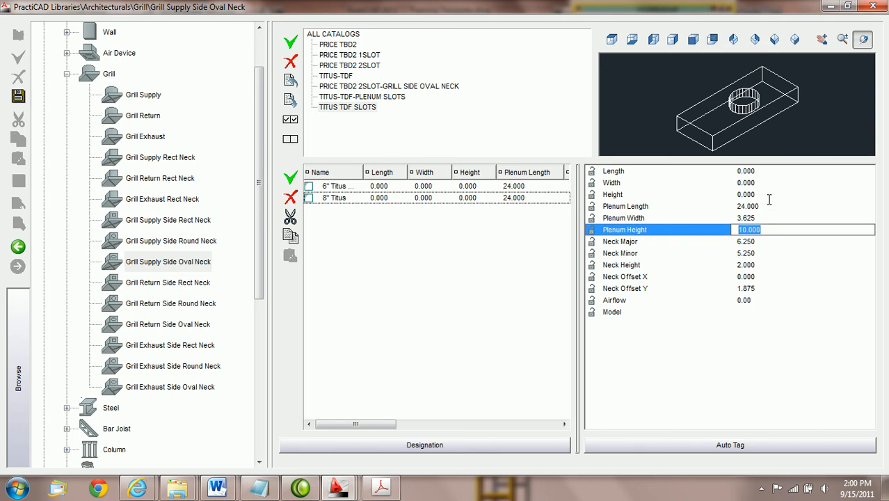
key(Tab)
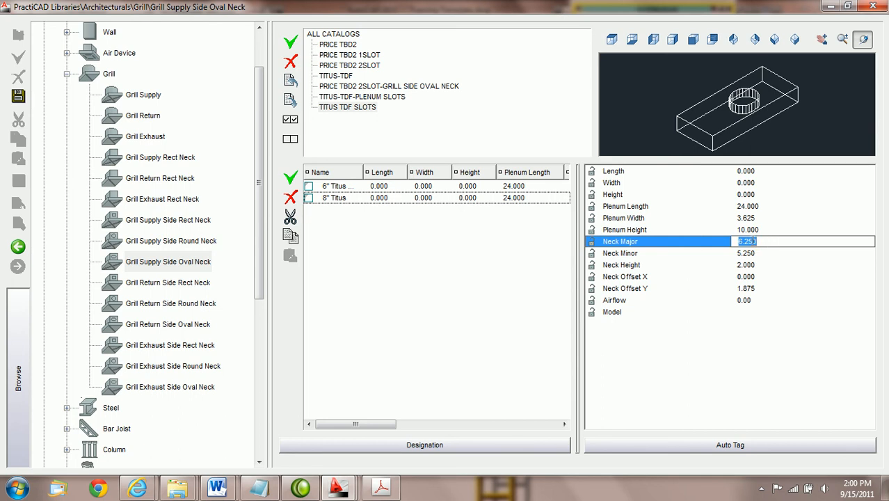
text(9.375)
key(Tab)
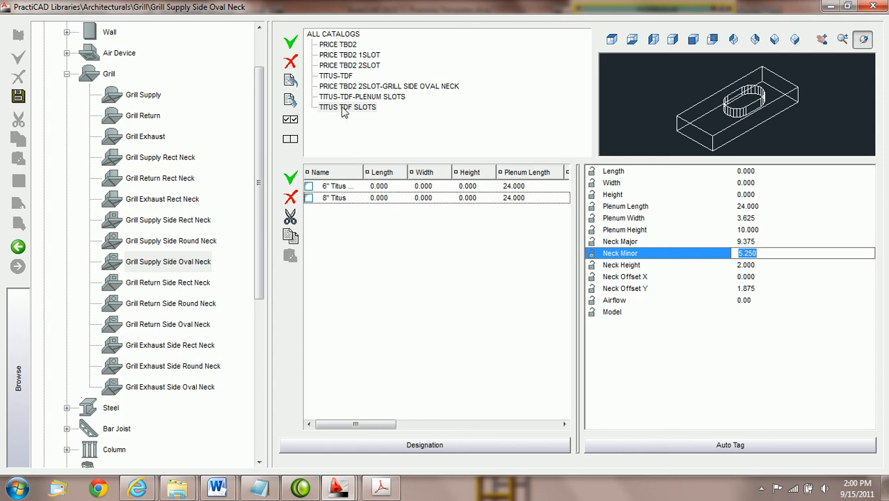
click(18, 96)
click(873, 7)
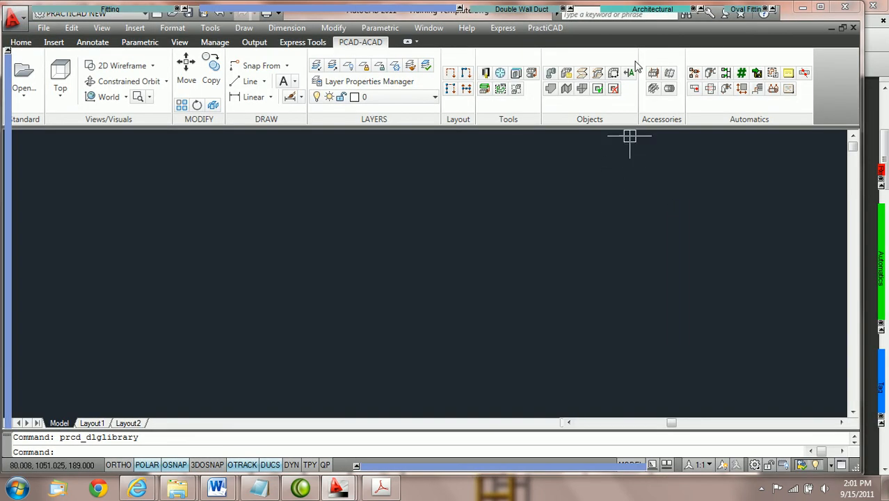
Place one 8" Titus side oval neck supply grill in the drawing without rotating it, and end the placement
mouse_move(626, 11)
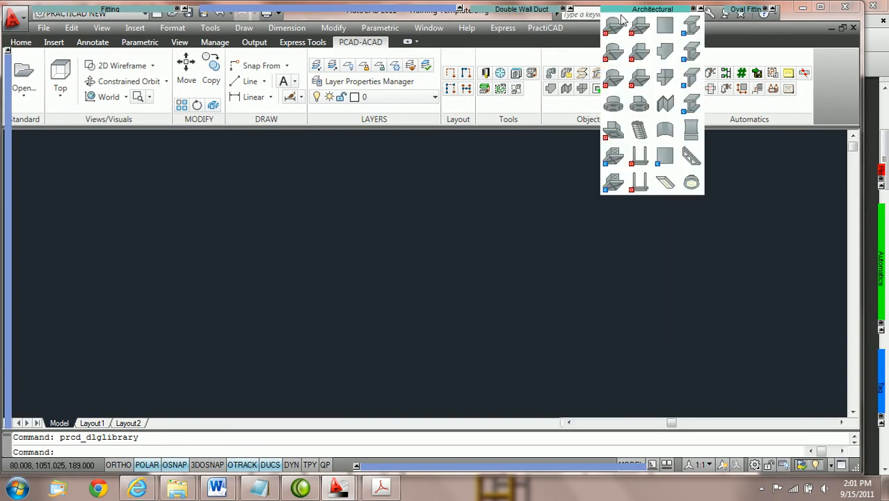
click(612, 187)
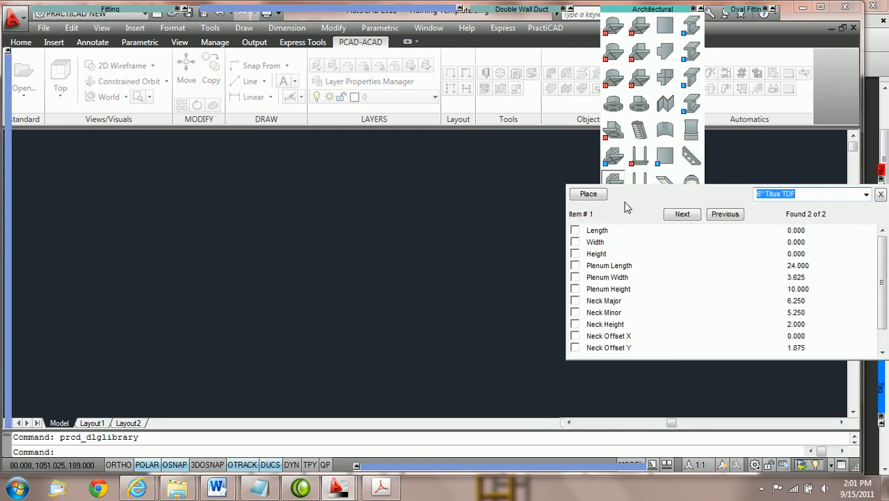
click(866, 196)
click(792, 216)
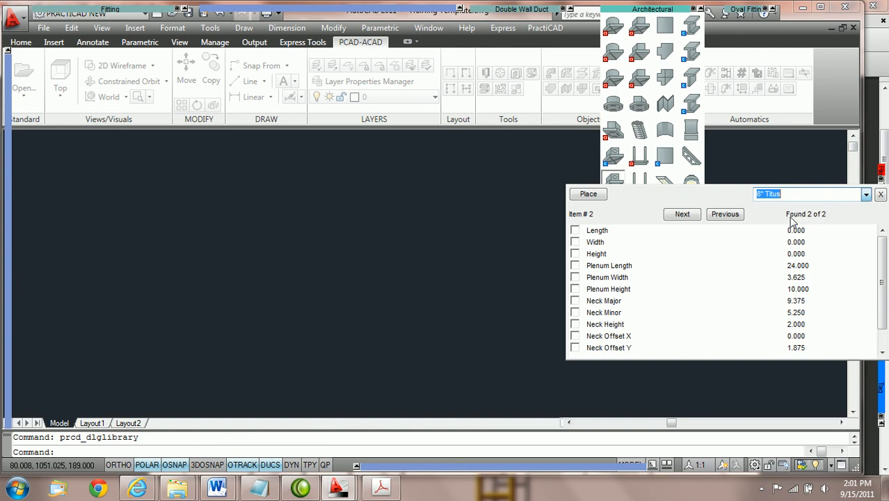
click(602, 194)
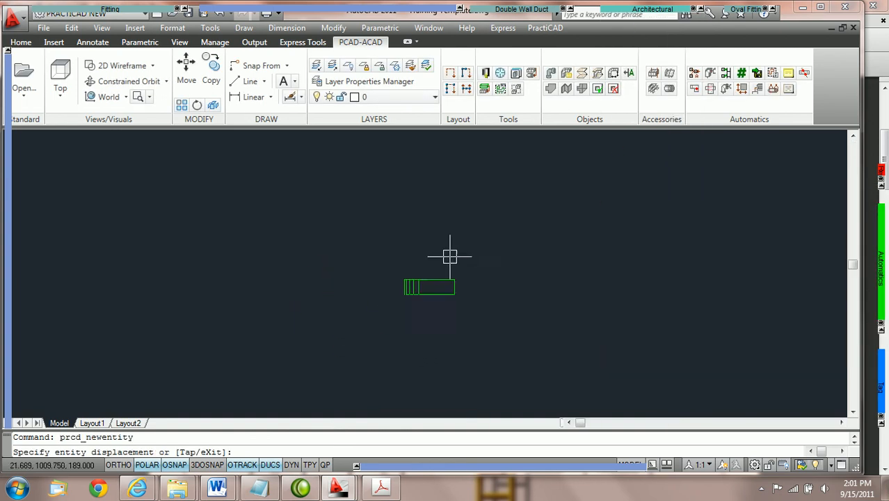
click(369, 254)
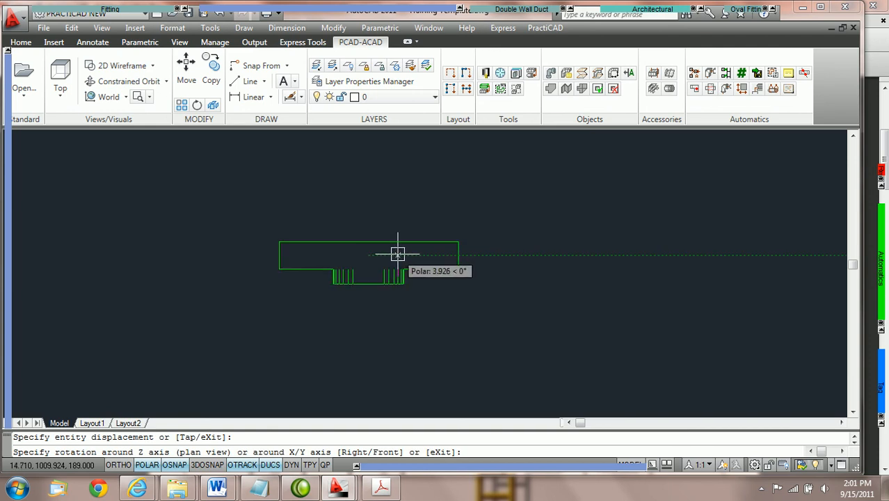
click(397, 253)
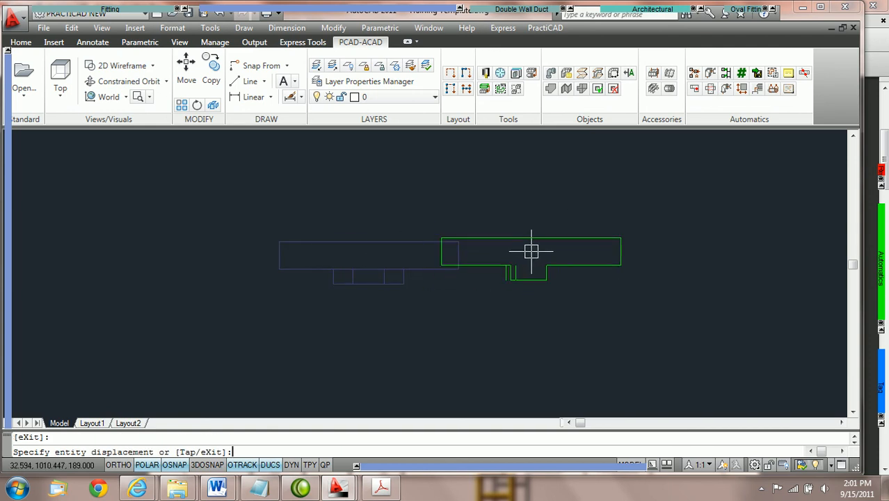
key(Escape)
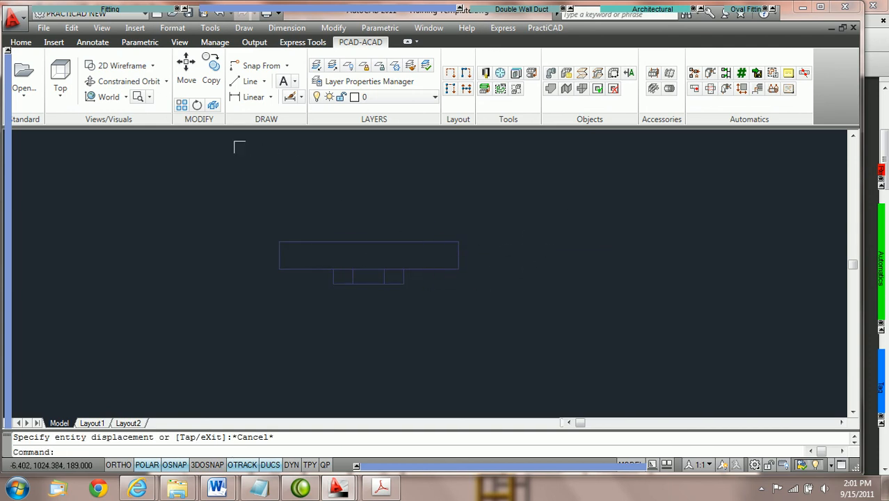
Examine the placed grill's plenum and side oval neck from an angled 3D view
click(125, 81)
drag(383, 276, 418, 302)
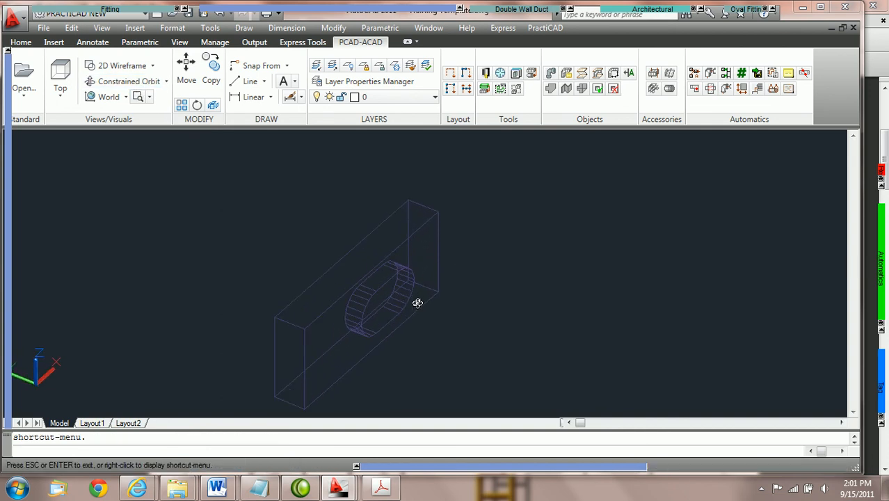
drag(405, 339, 374, 327)
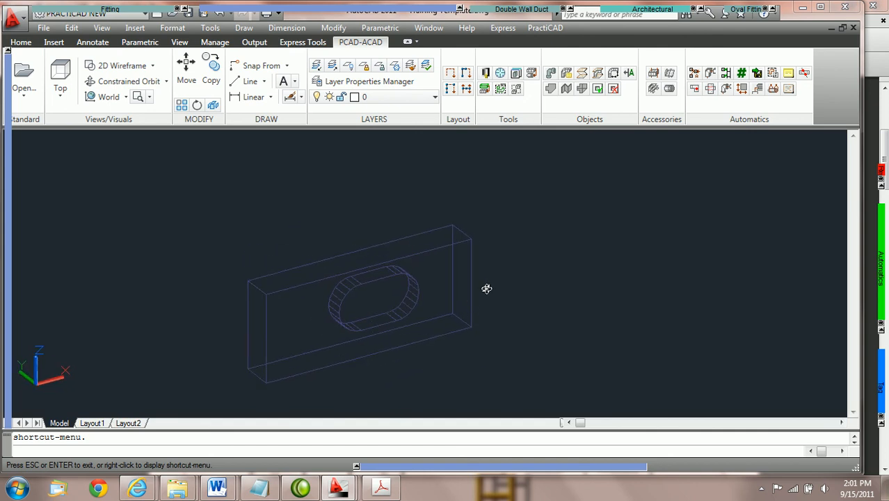